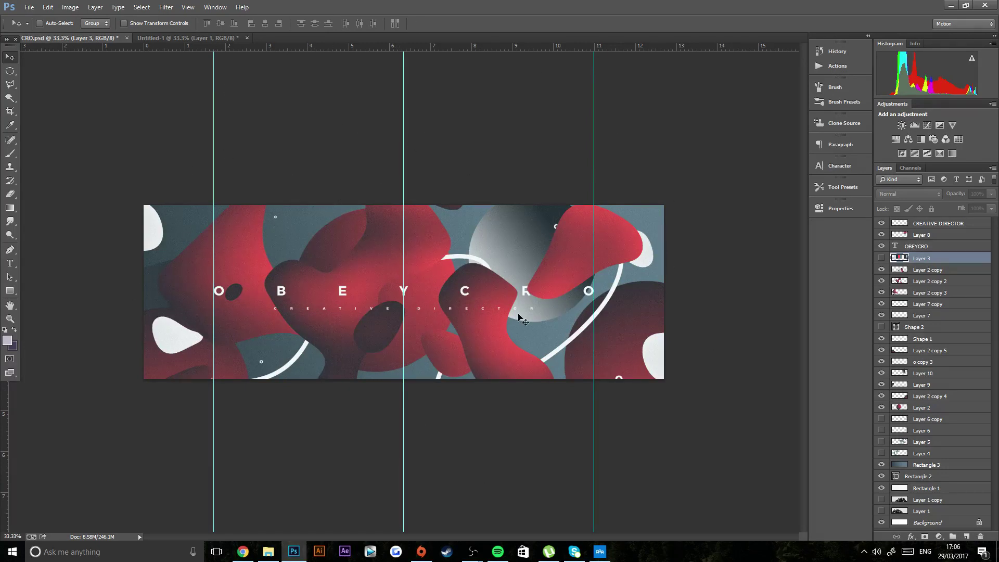
- Switch to the Untitled-1 swatch document, then bring up Adobe Color's Explore page in Chrome
{"action": "left_click", "coordinate": [173, 36]}
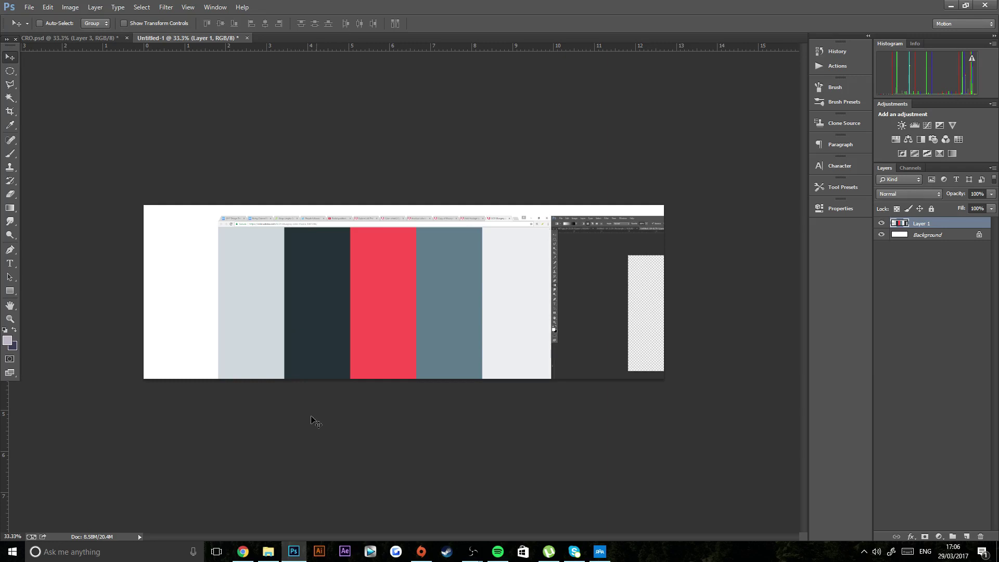
{"action": "left_click", "coordinate": [243, 552]}
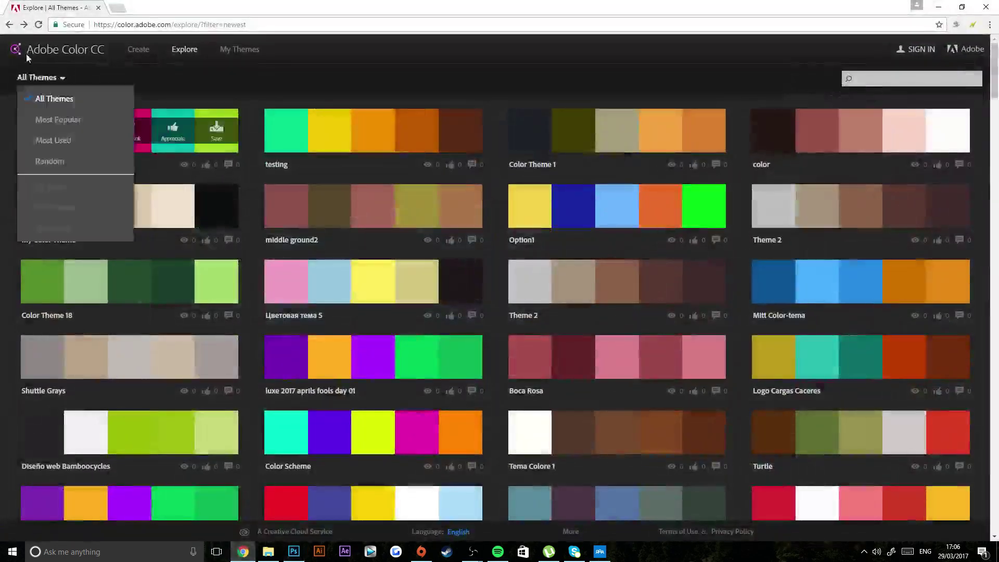
- Scroll through Adobe Color's All Themes grid for inspiration, then go back to Photoshop
{"action": "scroll", "coordinate": [883, 186], "scroll_direction": "down", "scroll_amount": 4}
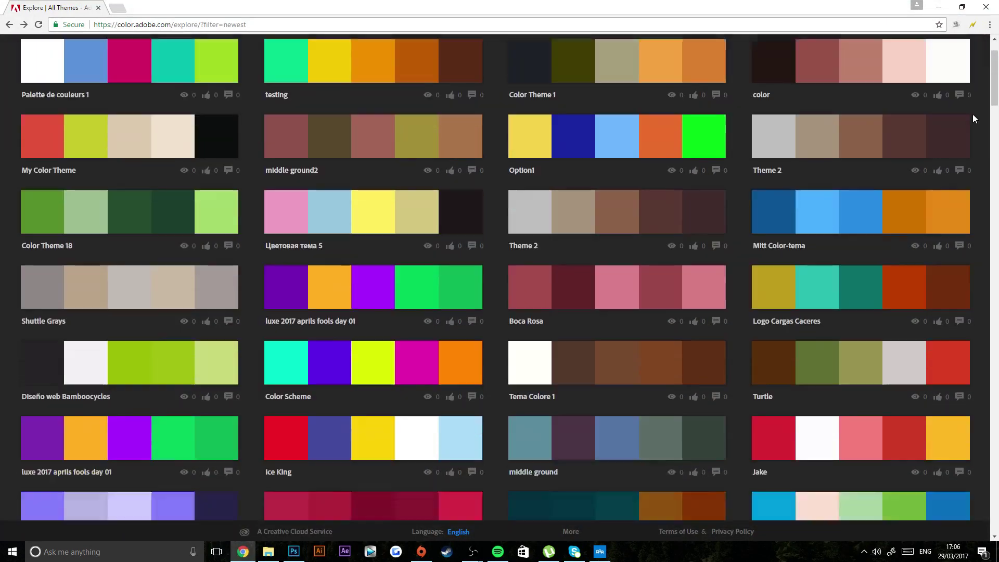
{"action": "scroll", "coordinate": [885, 258], "scroll_direction": "down", "scroll_amount": 8}
{"action": "scroll", "coordinate": [853, 258], "scroll_direction": "down", "scroll_amount": 20}
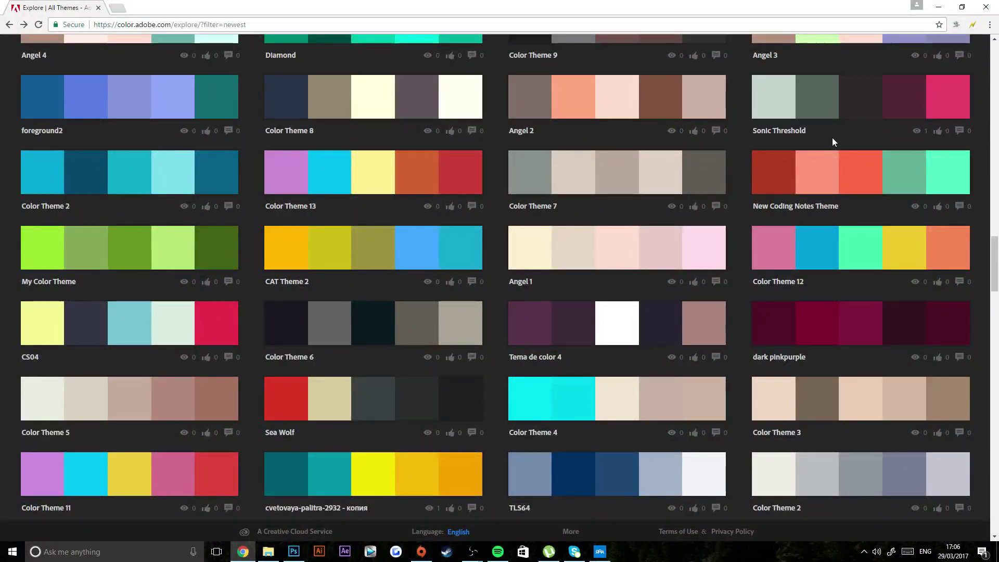
{"action": "scroll", "coordinate": [728, 203], "scroll_direction": "down", "scroll_amount": 8}
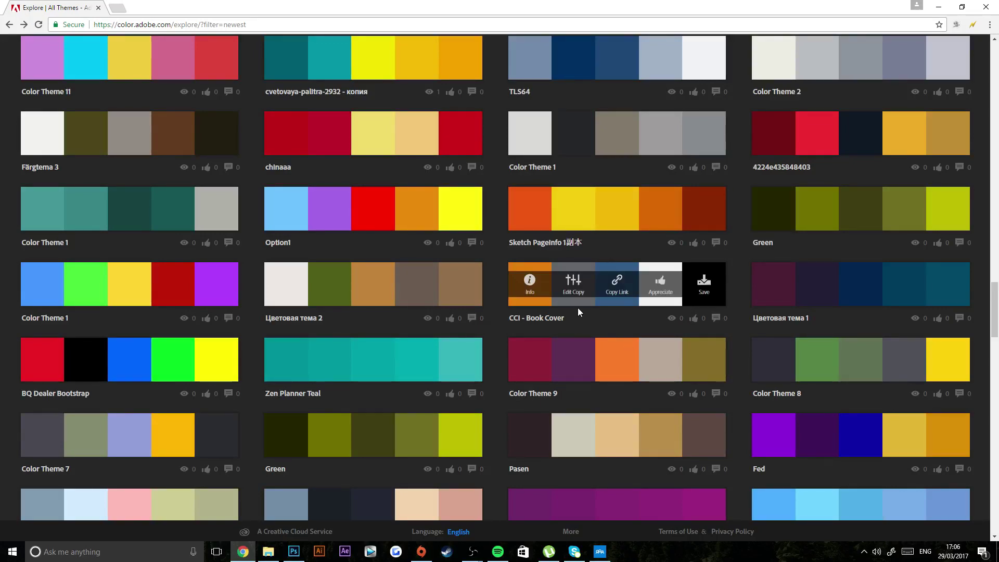
{"action": "scroll", "coordinate": [628, 302], "scroll_direction": "down", "scroll_amount": 20}
{"action": "scroll", "coordinate": [378, 264], "scroll_direction": "up", "scroll_amount": 6}
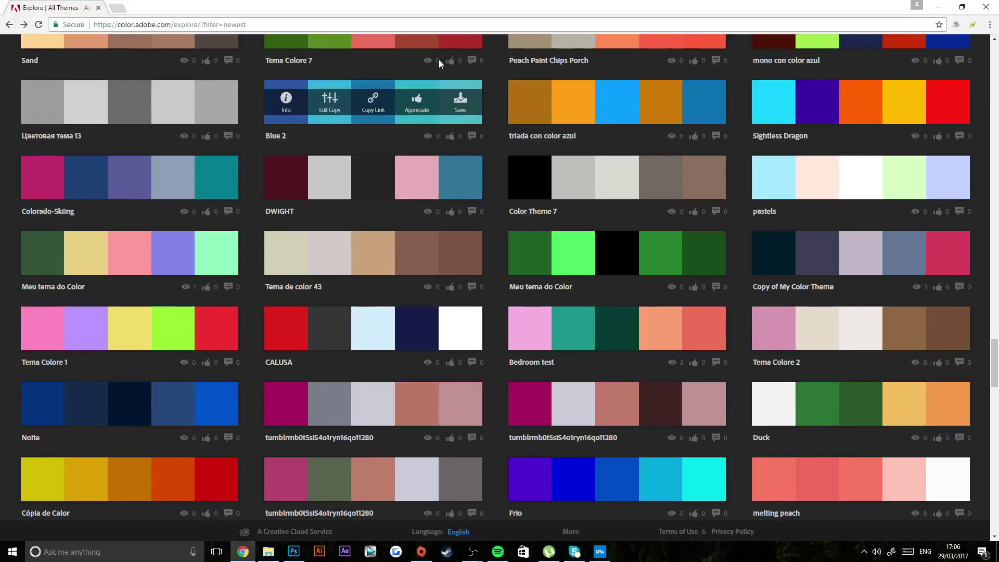
{"action": "scroll", "coordinate": [391, 185], "scroll_direction": "down", "scroll_amount": 15}
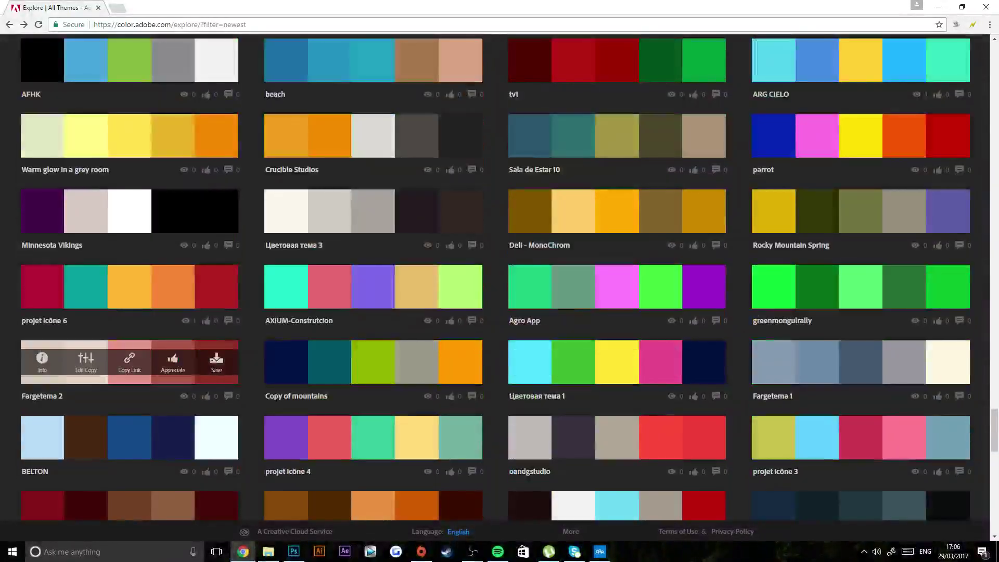
{"action": "scroll", "coordinate": [130, 364], "scroll_direction": "down", "scroll_amount": 9}
{"action": "scroll", "coordinate": [176, 239], "scroll_direction": "up", "scroll_amount": 6}
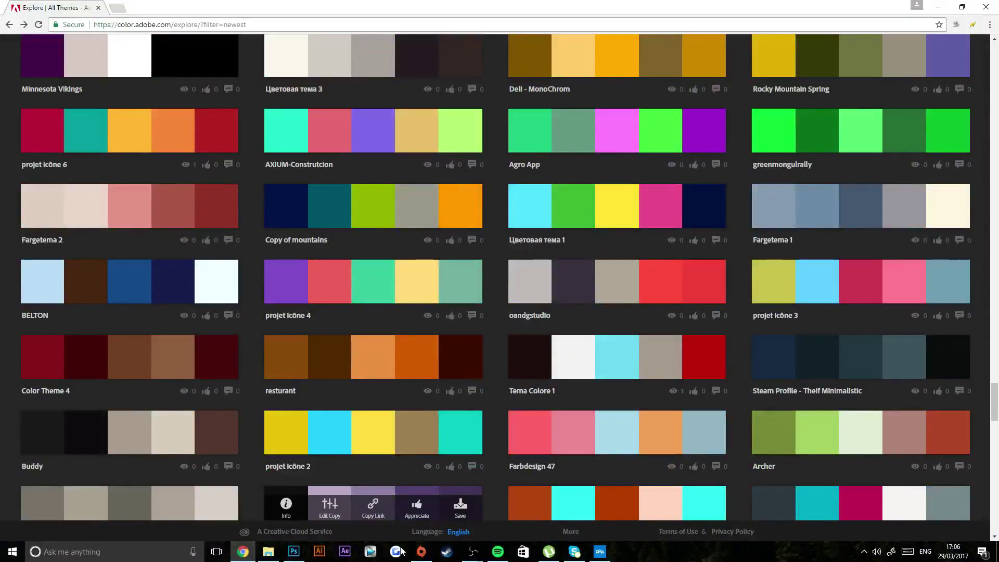
{"action": "left_click", "coordinate": [293, 552]}
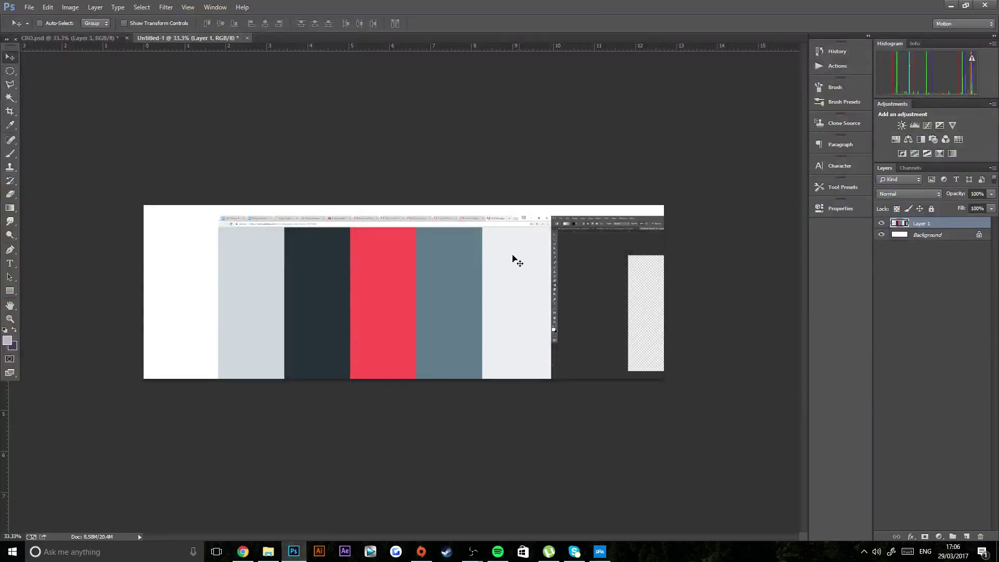
- Sample the red swatch with the Eyedropper and swap colours so red becomes the background
{"action": "left_click", "coordinate": [69, 39]}
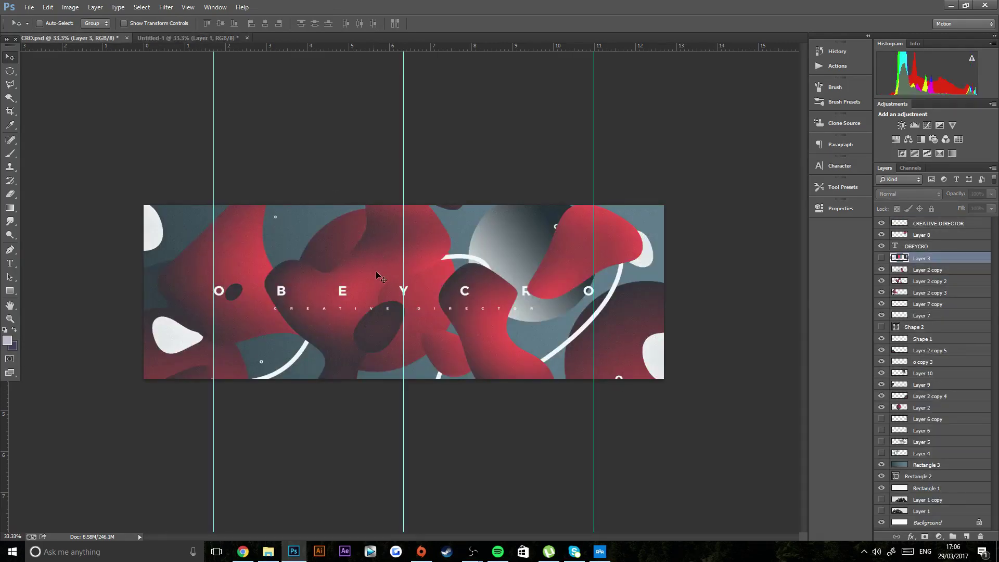
{"action": "left_click", "coordinate": [166, 38]}
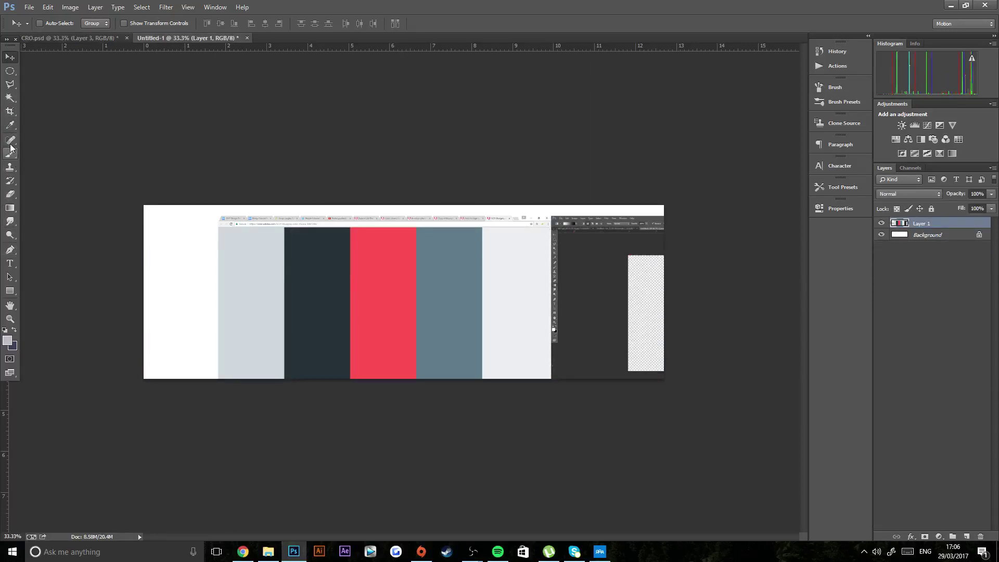
{"action": "left_click", "coordinate": [10, 125]}
{"action": "left_click", "coordinate": [371, 251]}
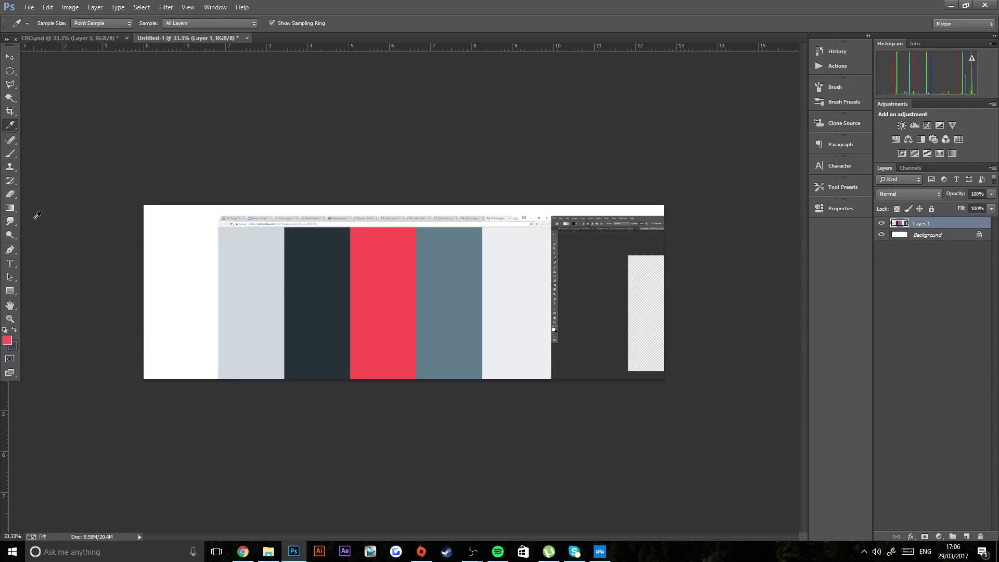
{"action": "left_click", "coordinate": [14, 331]}
- Confirm foreground #263238 and background #FF5252 in the Color Picker
{"action": "left_click", "coordinate": [9, 342]}
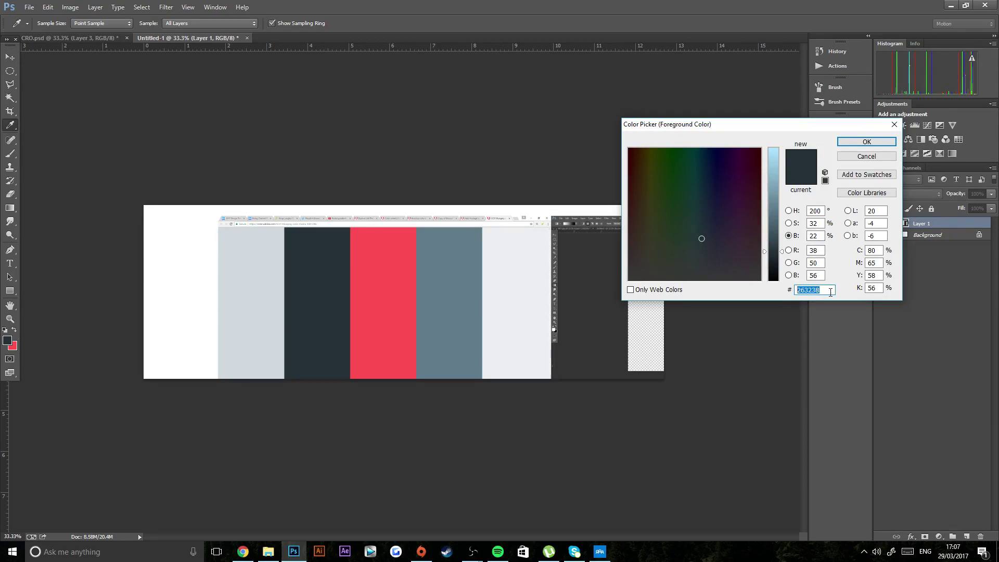
{"action": "left_click", "coordinate": [894, 125]}
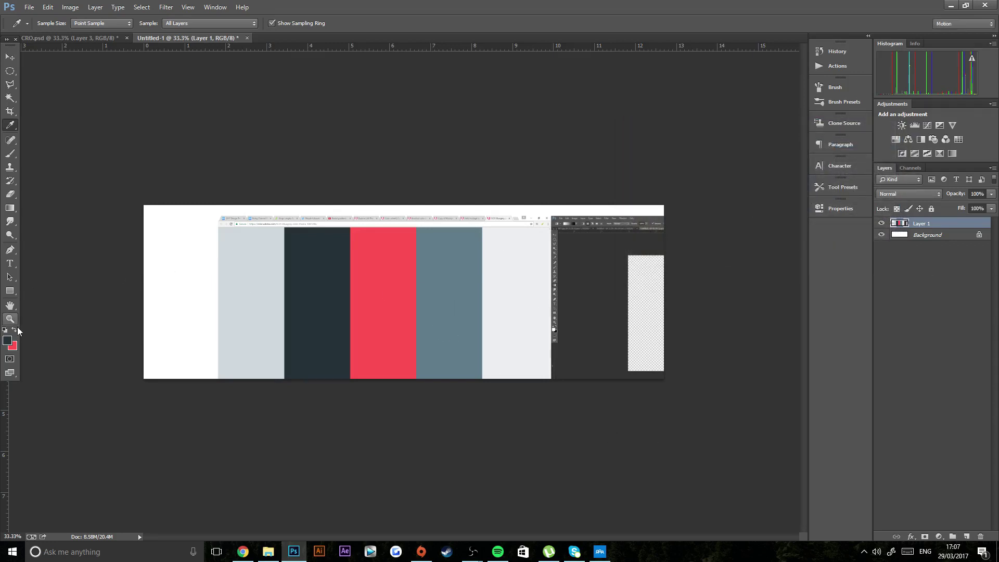
{"action": "left_click", "coordinate": [14, 347]}
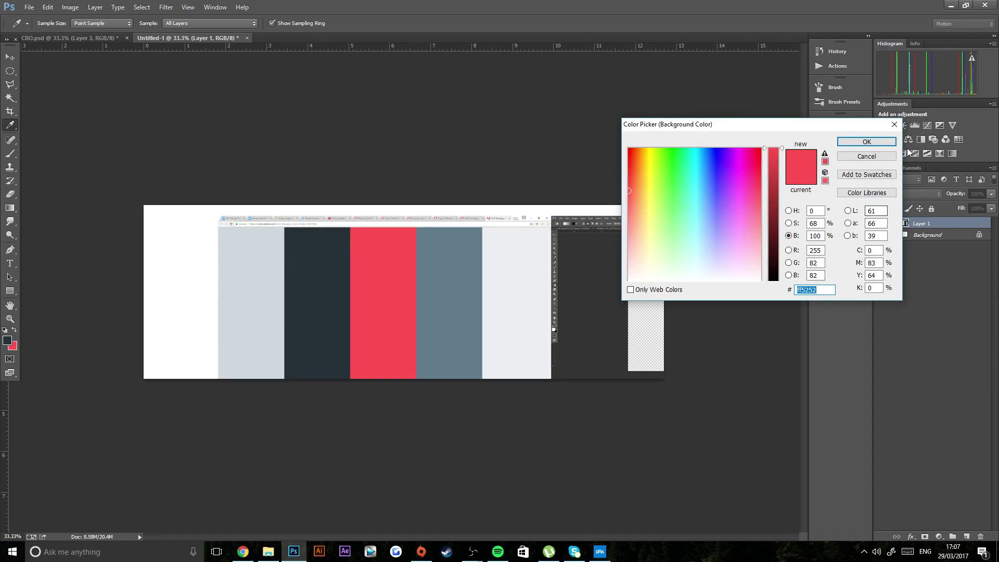
{"action": "left_click", "coordinate": [879, 142]}
- Hide the swatch screenshot layer and draw a circular selection near the canvas centre
{"action": "left_click", "coordinate": [880, 223]}
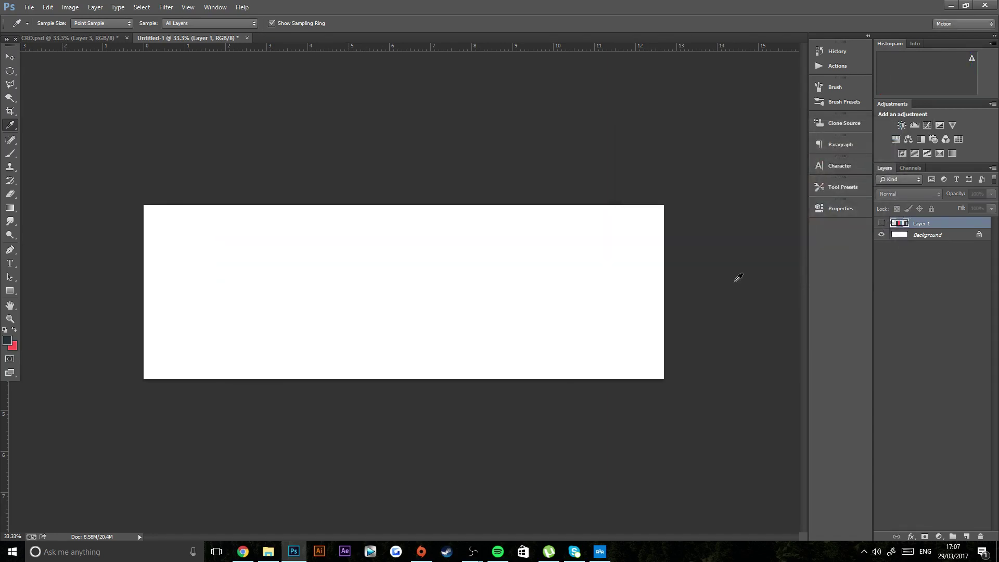
{"action": "left_click", "coordinate": [9, 70]}
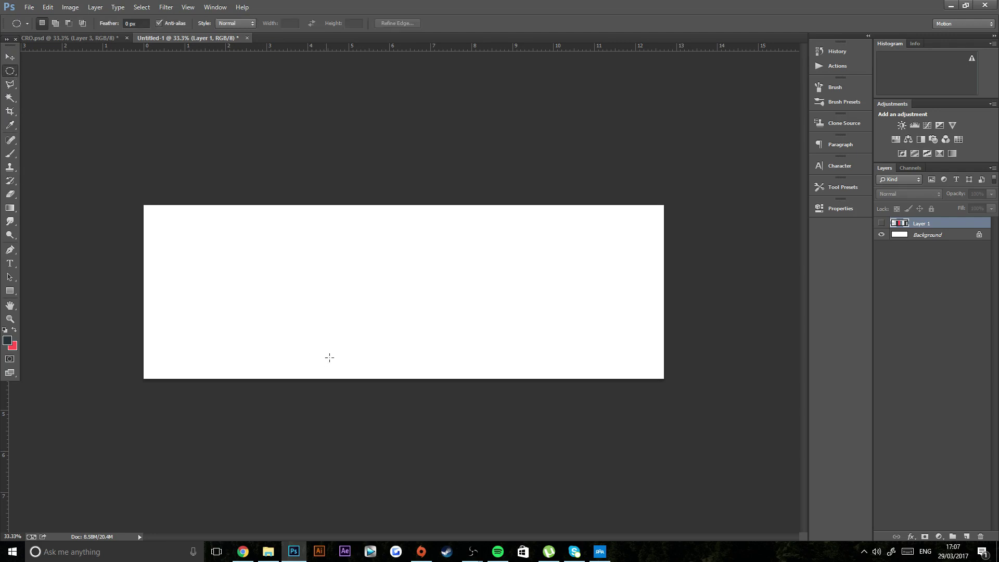
{"action": "left_click_drag", "start_coordinate": [315, 367], "coordinate": [564, 216]}
- Choose the Foreground to Background gradient and add a new Layer 2 for the circle
{"action": "left_click", "coordinate": [10, 208]}
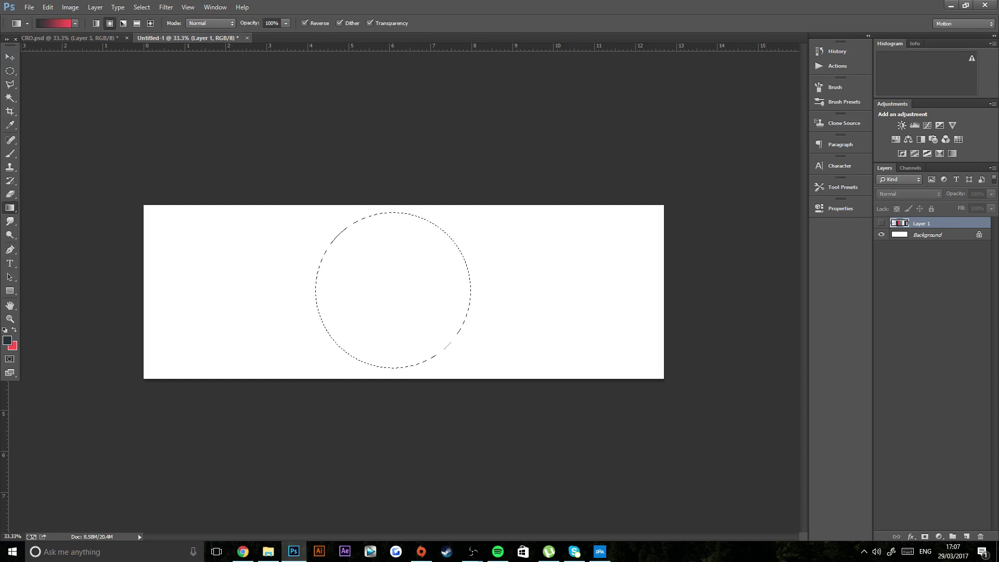
{"action": "left_click", "coordinate": [49, 24]}
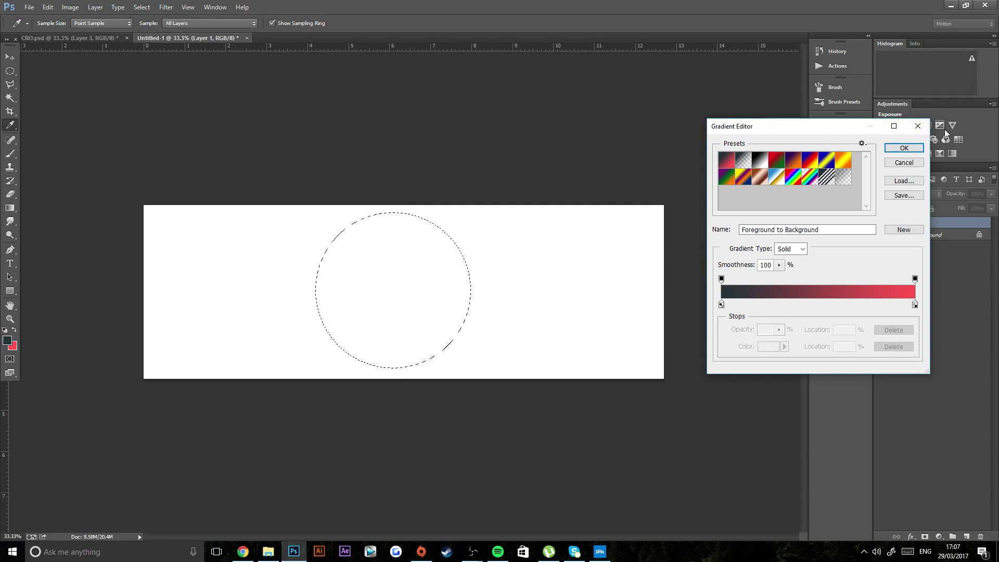
{"action": "left_click", "coordinate": [918, 126]}
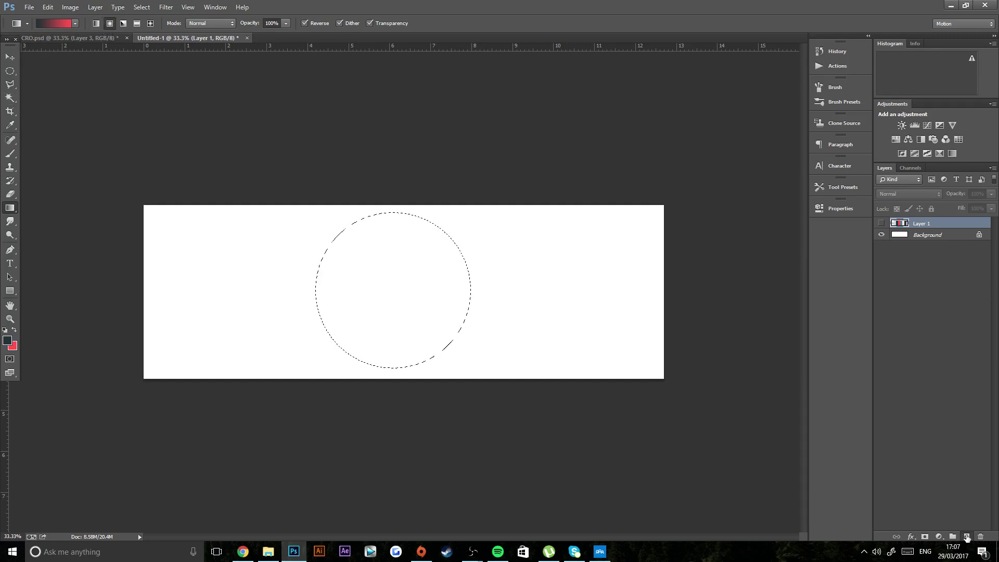
{"action": "left_click", "coordinate": [966, 536]}
- Fill the circle with a diagonal red-to-dark gradient, redoing it until it looks right
{"action": "left_click_drag", "start_coordinate": [240, 348], "coordinate": [562, 228]}
{"action": "key", "text": "ctrl+z"}
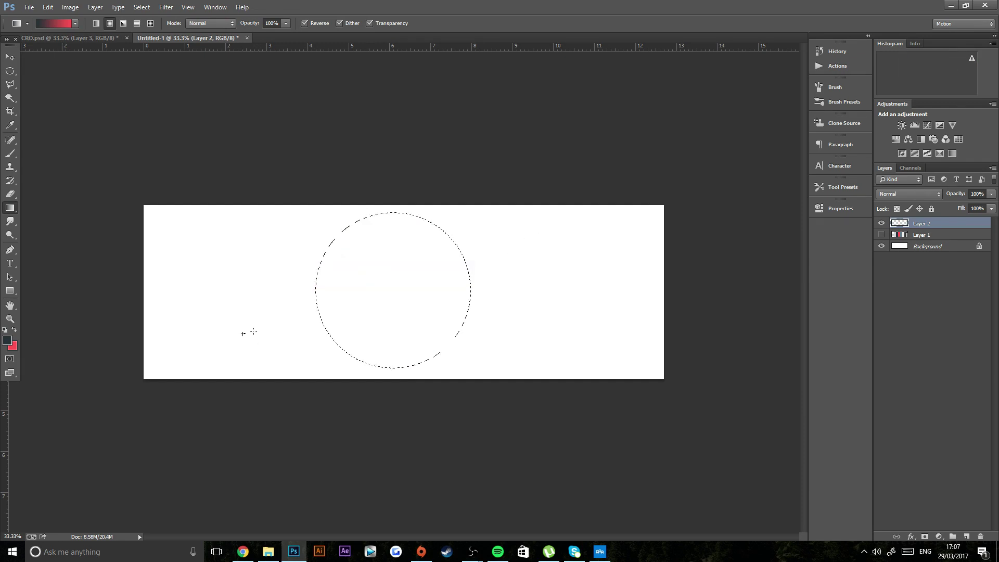
{"action": "left_click_drag", "start_coordinate": [252, 330], "coordinate": [516, 260]}
{"action": "key", "text": "ctrl+z"}
{"action": "left_click_drag", "start_coordinate": [276, 328], "coordinate": [547, 220]}
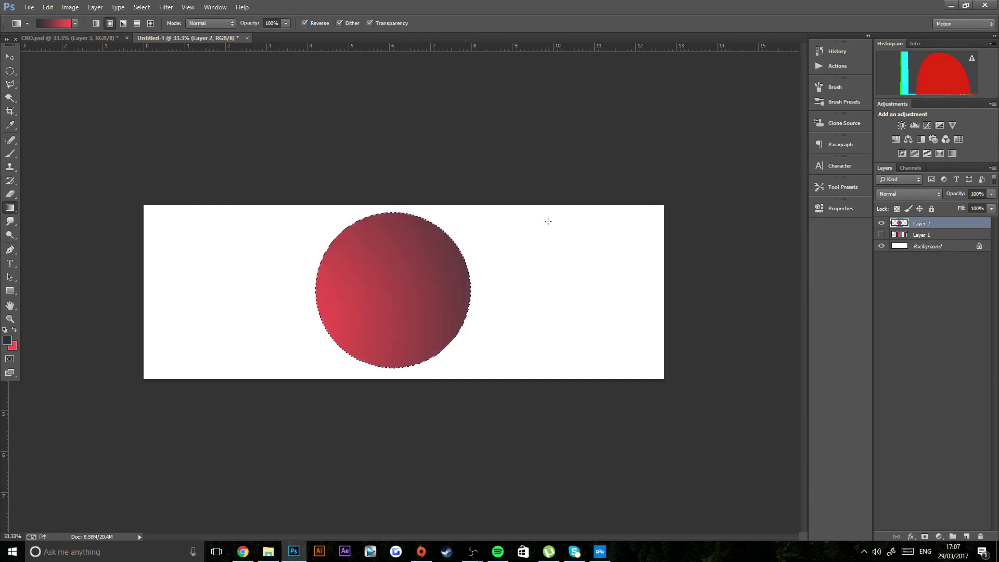
{"action": "left_click_drag", "start_coordinate": [467, 251], "coordinate": [470, 249]}
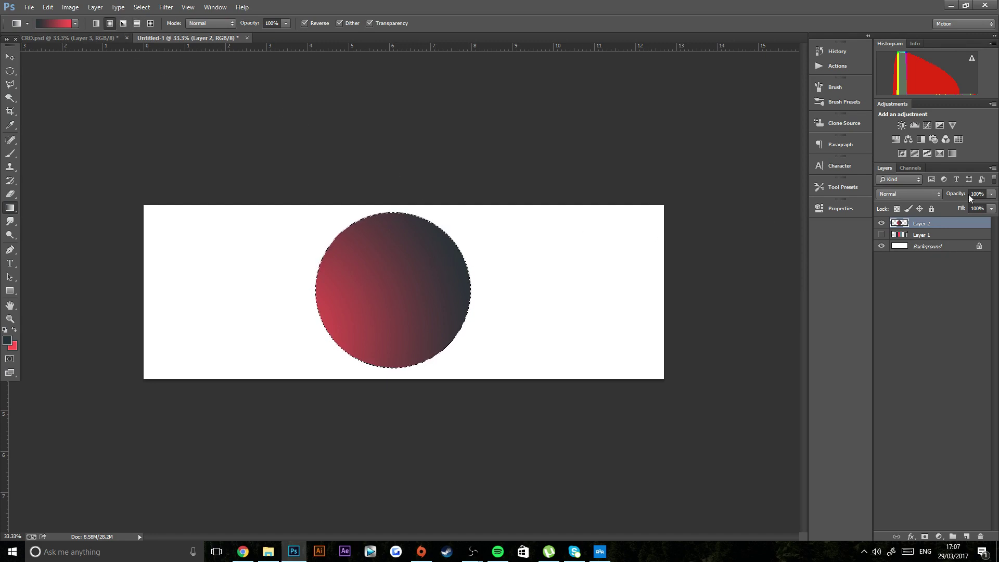
- Deselect the circle with Ctrl+D and dismiss the Filter menu without applying anything
{"action": "left_click", "coordinate": [10, 70]}
{"action": "key", "text": "ctrl+d"}
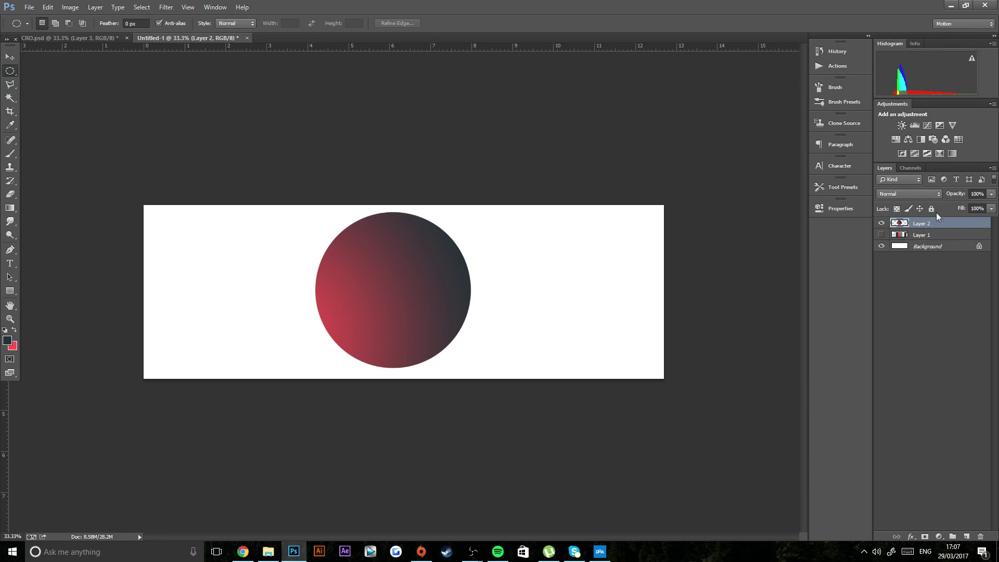
{"action": "left_click", "coordinate": [166, 6]}
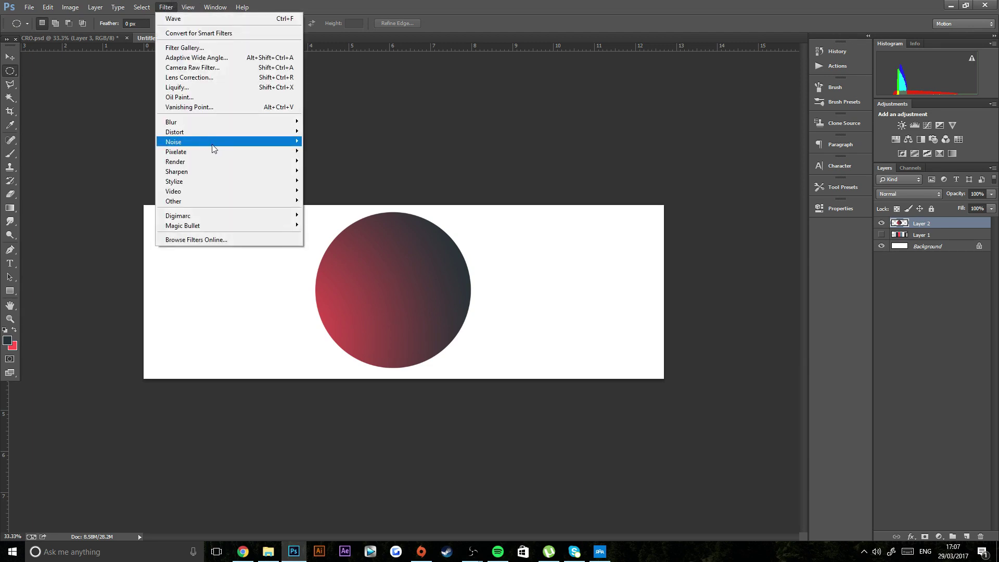
{"action": "left_click", "coordinate": [924, 227]}
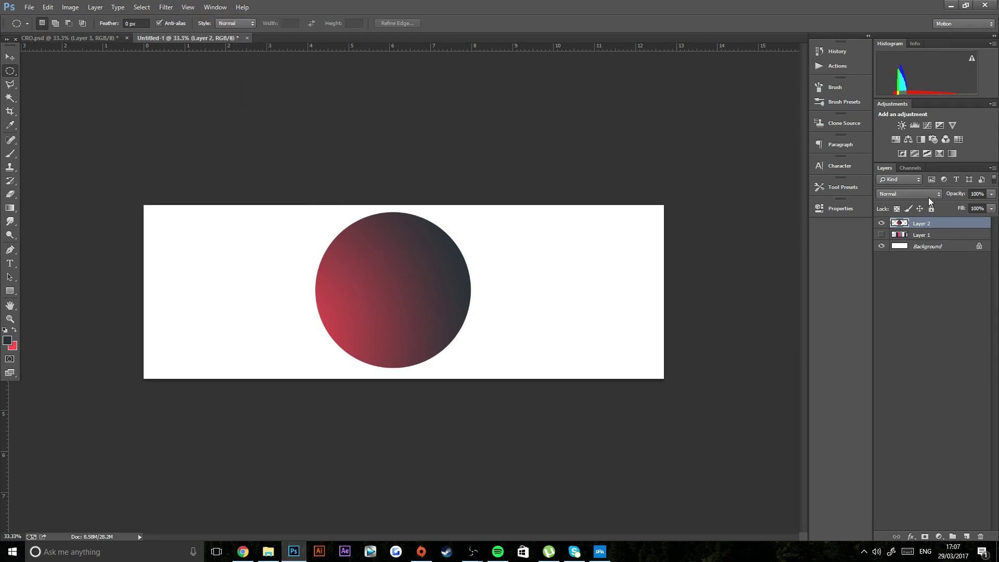
- Duplicate the circle layer, hide the original, and apply a Wave distortion with wavelength 128–268
{"action": "key", "text": "ctrl+j"}
{"action": "left_click", "coordinate": [881, 235]}
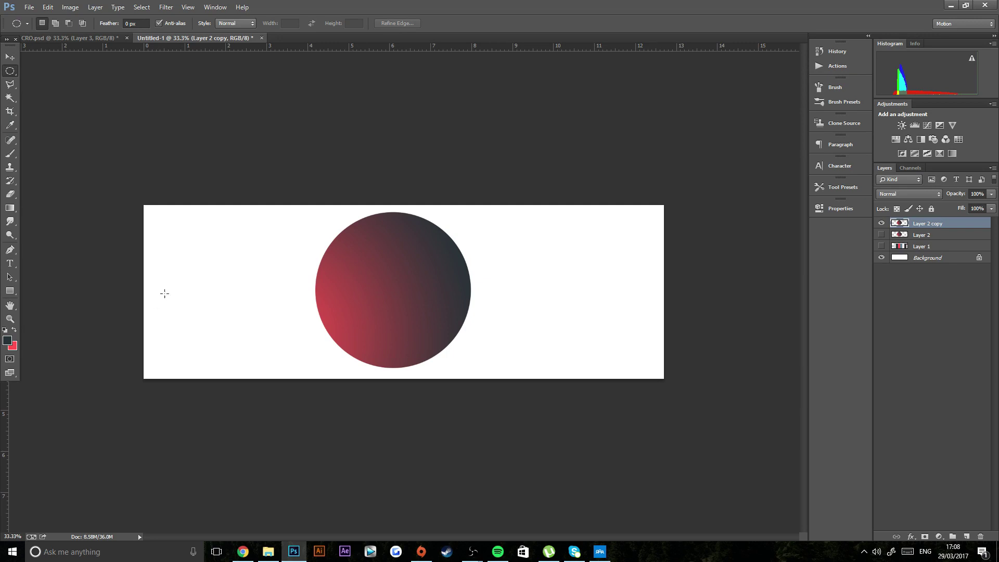
{"action": "left_click", "coordinate": [166, 7]}
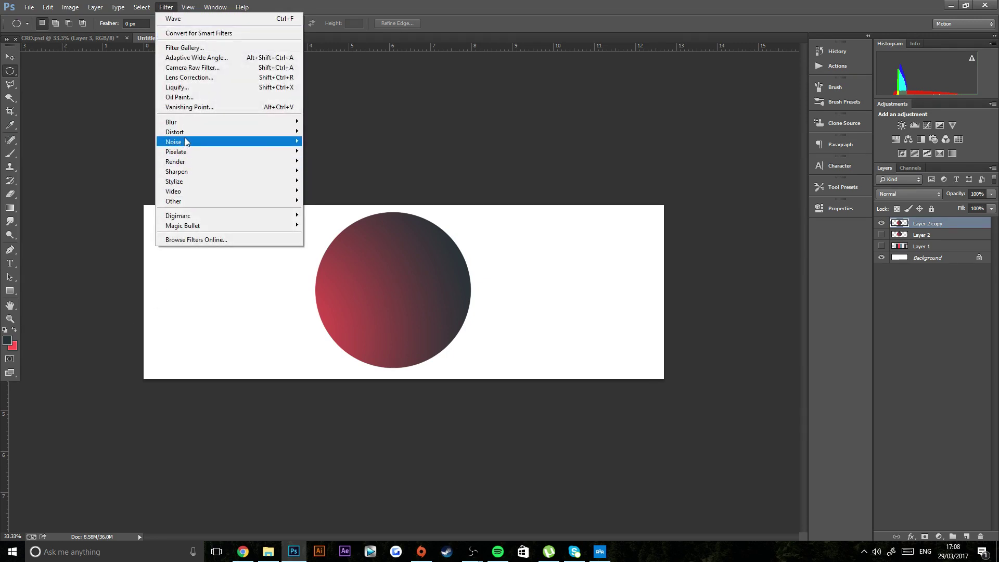
{"action": "mouse_move", "coordinate": [183, 137]}
{"action": "left_click", "coordinate": [103, 200]}
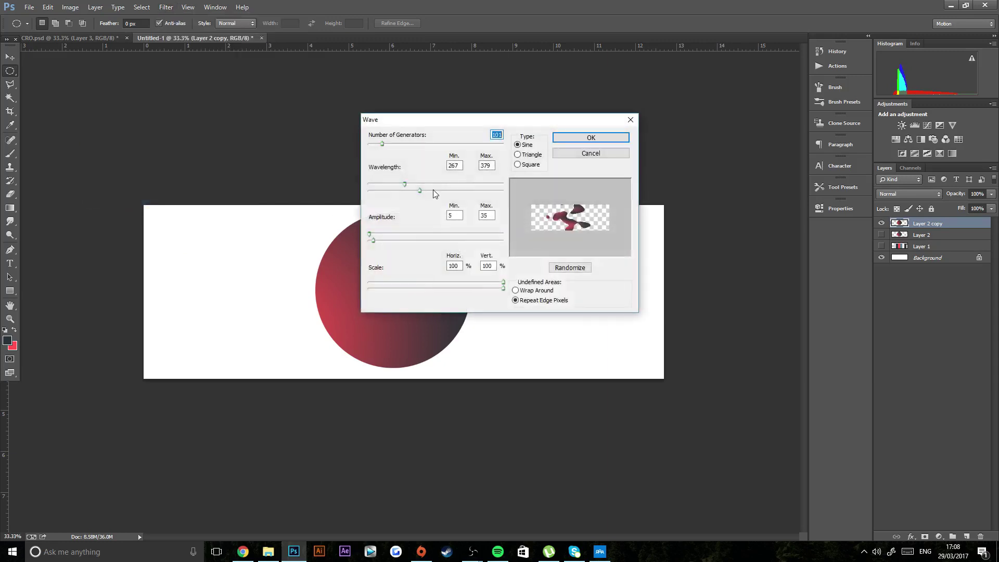
{"action": "left_click_drag", "start_coordinate": [402, 182], "coordinate": [429, 180]}
{"action": "left_click", "coordinate": [599, 138]}
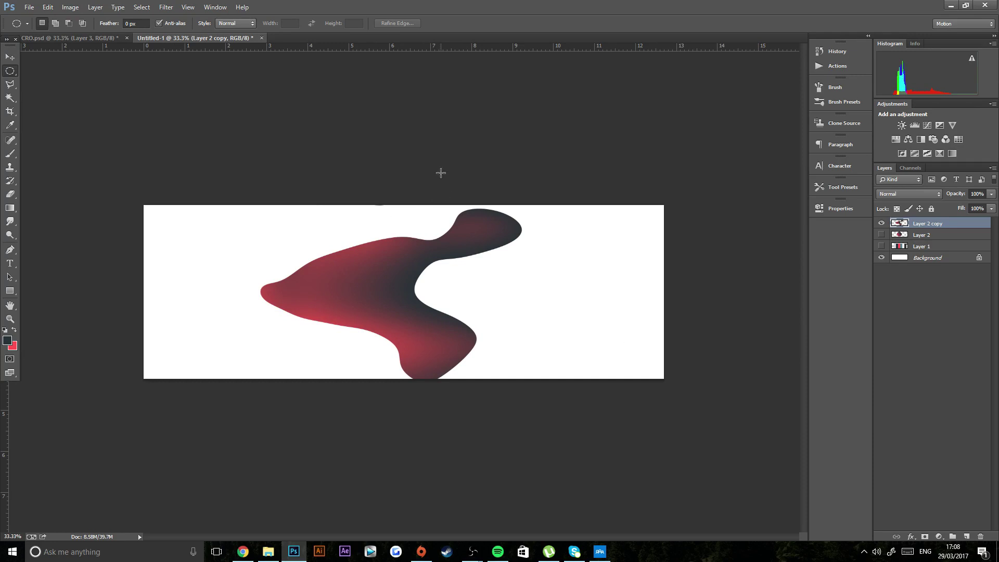
- Dismiss the Filter menu unused and switch to the CRO.psd banner
{"action": "left_click", "coordinate": [166, 7]}
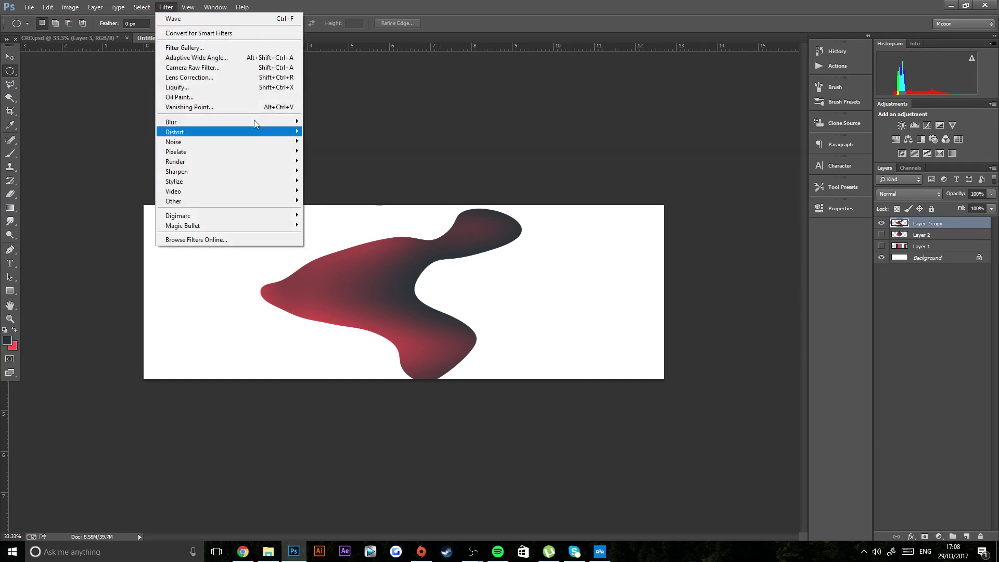
{"action": "left_click", "coordinate": [412, 300]}
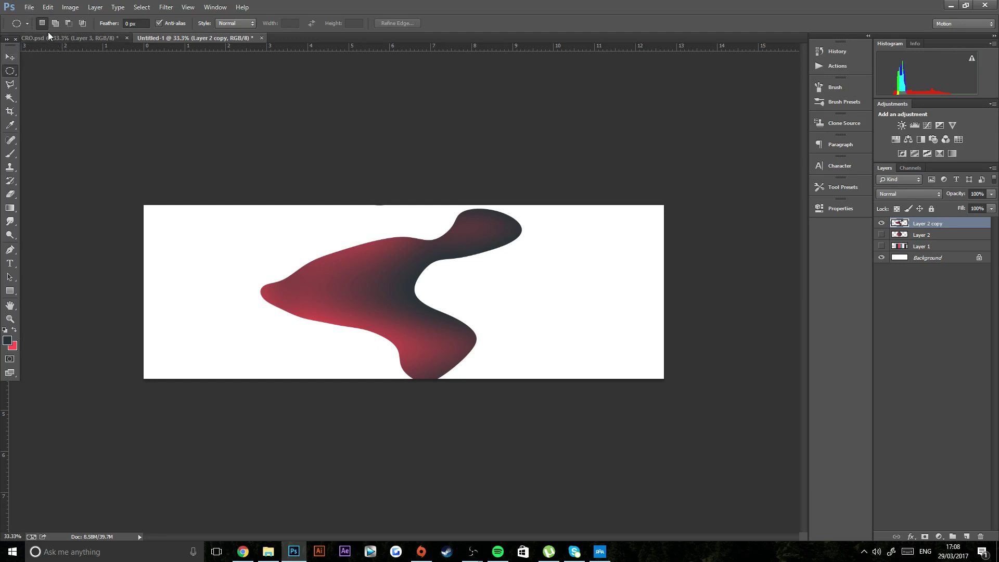
{"action": "left_click", "coordinate": [71, 37]}
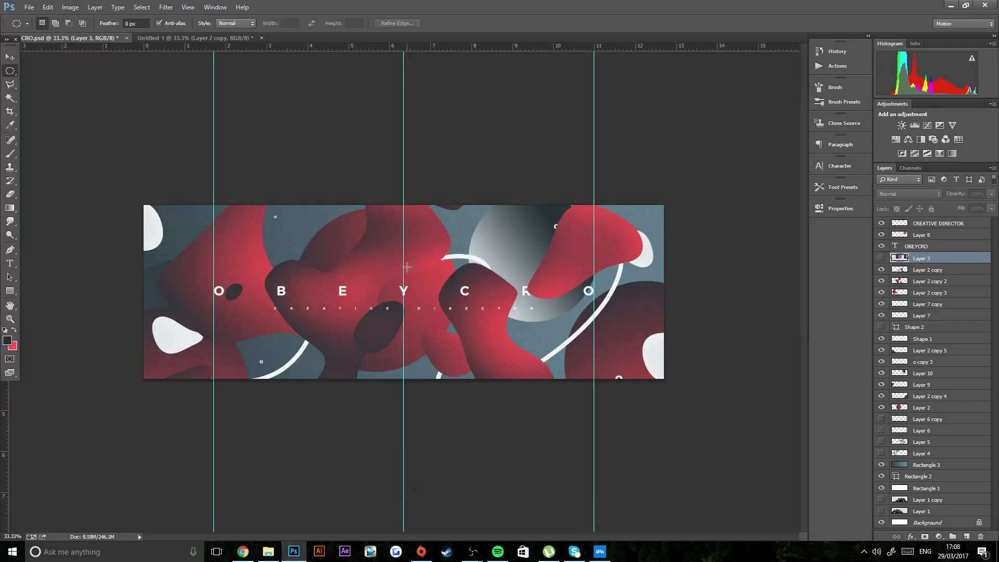
- Add 4.5% Gaussian monochromatic noise to the Untitled-1 blob, inspect it zoomed, then return to CRO.psd
{"action": "left_click", "coordinate": [172, 37]}
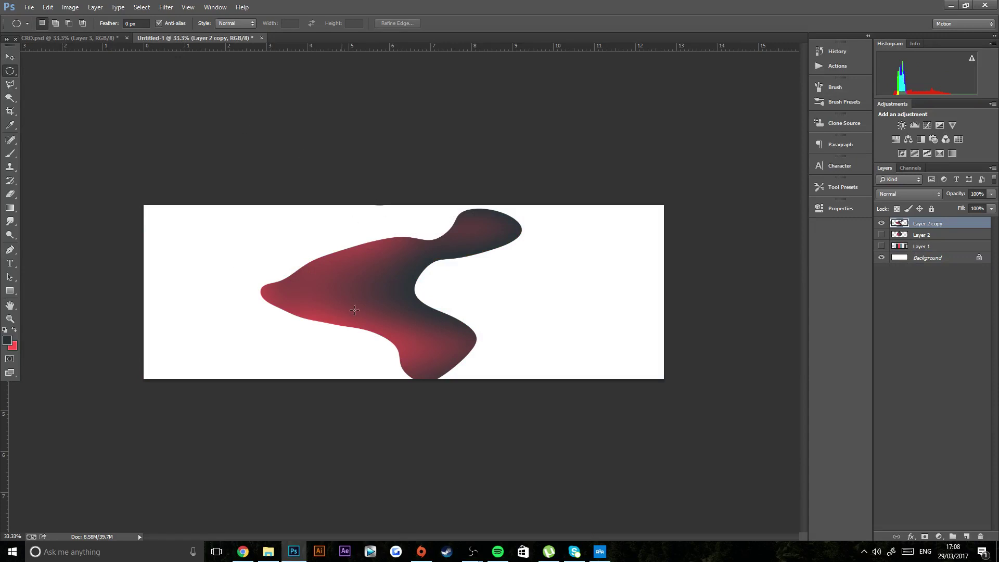
{"action": "left_click", "coordinate": [166, 7]}
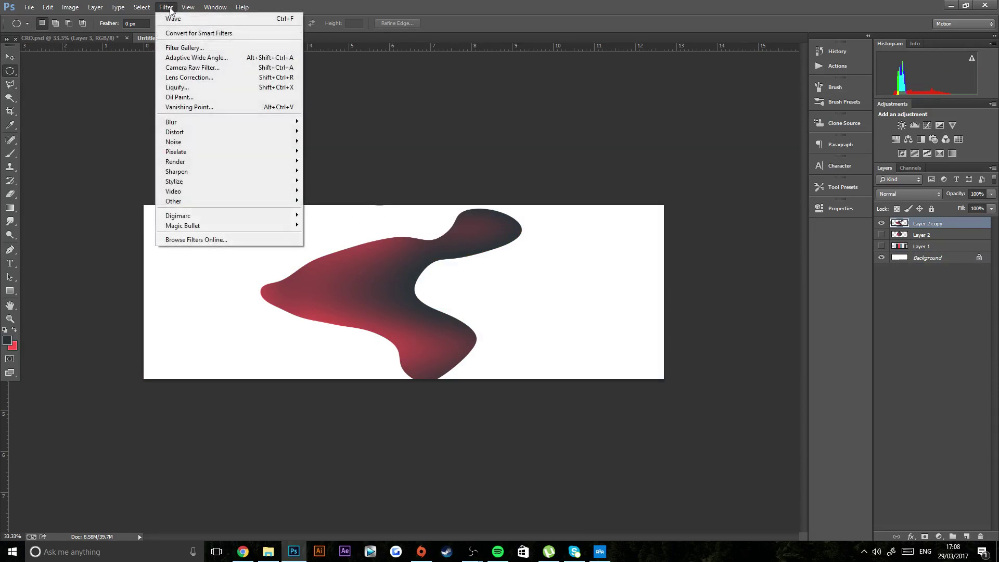
{"action": "mouse_move", "coordinate": [204, 142]}
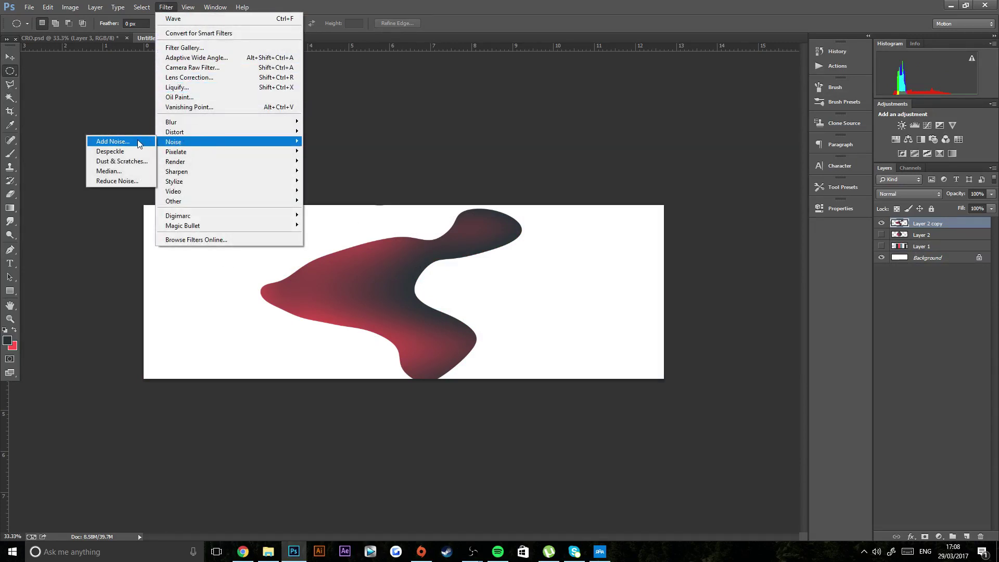
{"action": "left_click", "coordinate": [114, 138]}
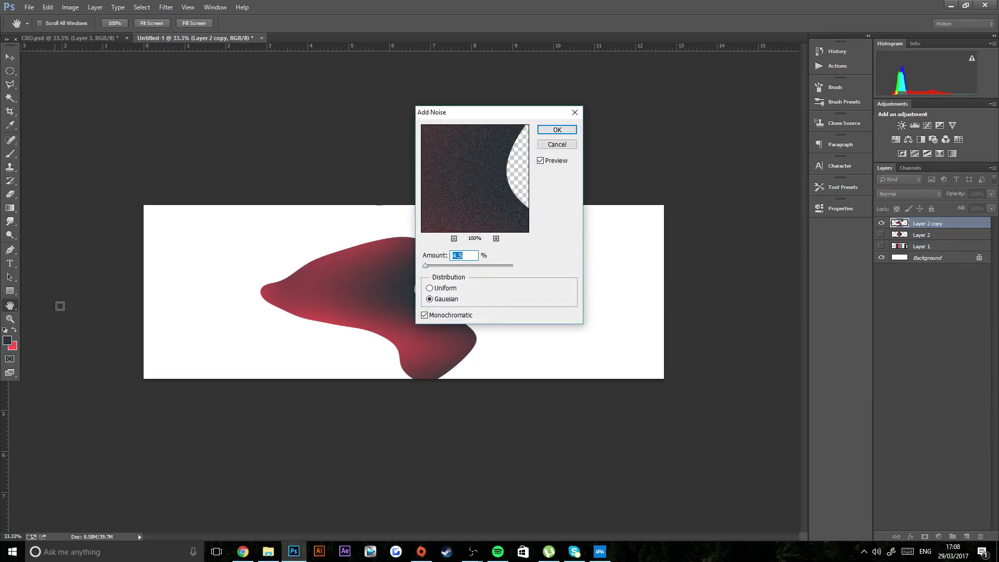
{"action": "left_click", "coordinate": [556, 130]}
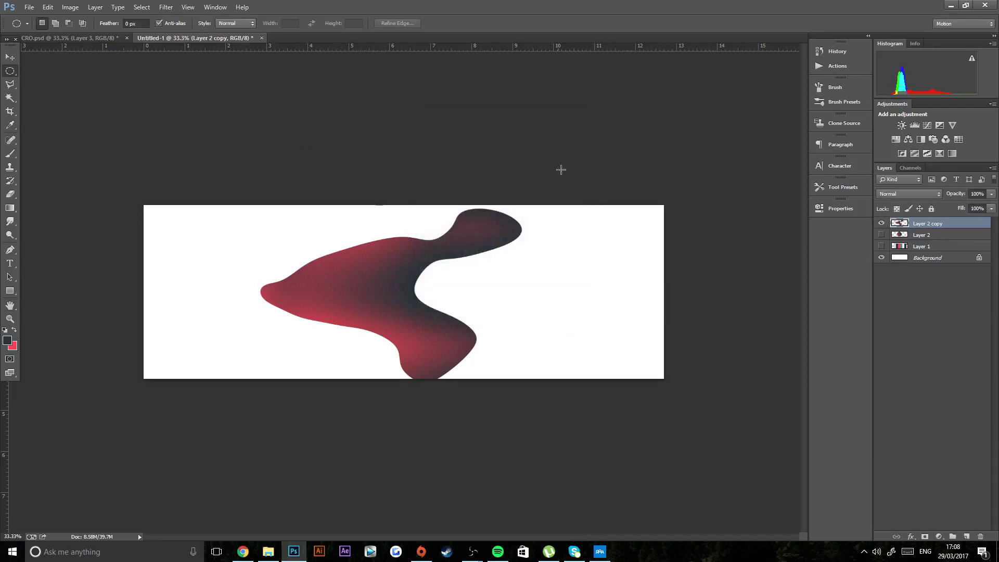
{"action": "key", "text": "ctrl+plus"}
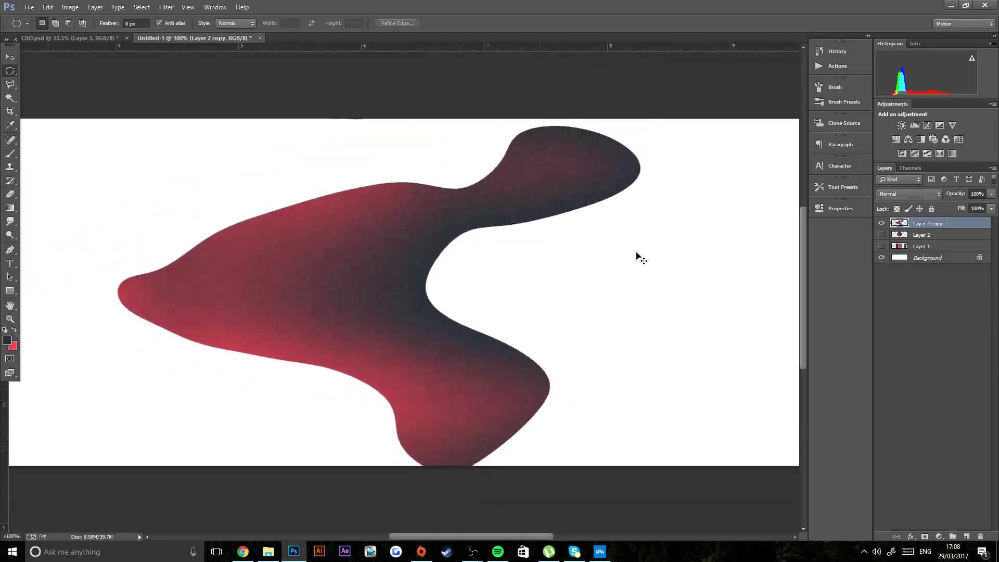
{"action": "key", "text": "ctrl+minus"}
{"action": "key", "text": "ctrl+minus"}
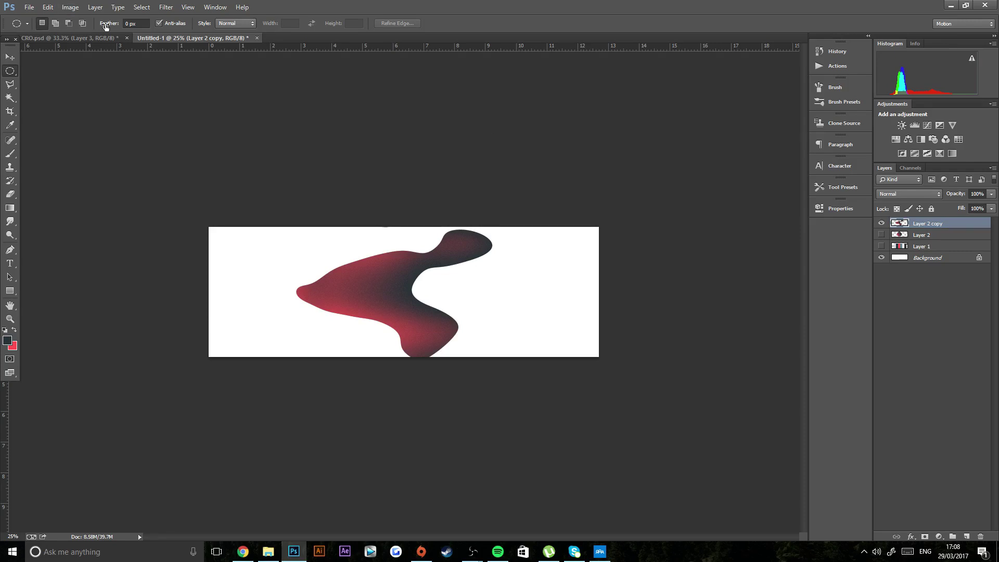
{"action": "left_click", "coordinate": [71, 38]}
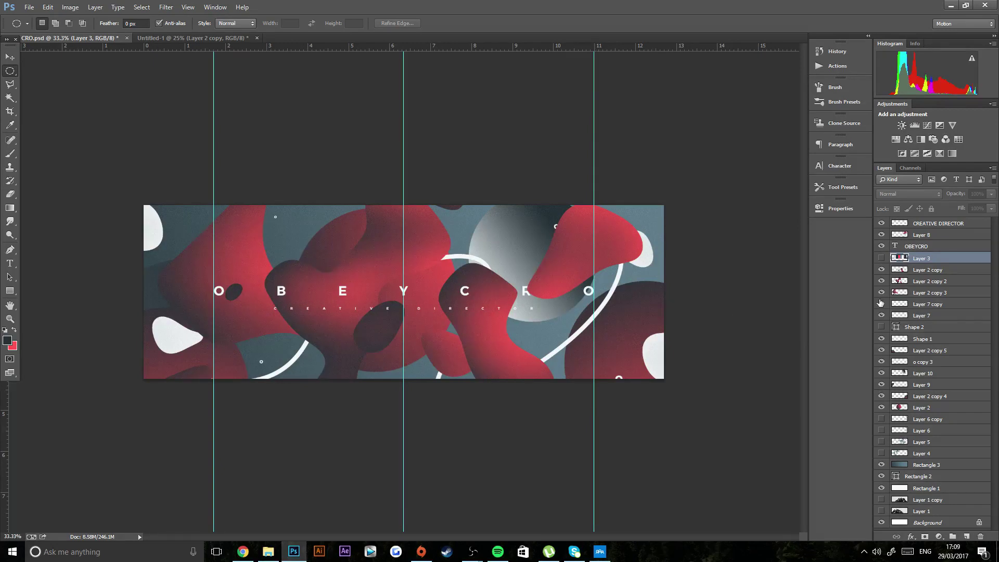
- Hide the red blobs on Layer 2 copy, Layer 2 copy 2 and Layer 2 copy 3
{"action": "left_click", "coordinate": [881, 269]}
{"action": "left_click", "coordinate": [882, 281]}
{"action": "left_click", "coordinate": [881, 293]}
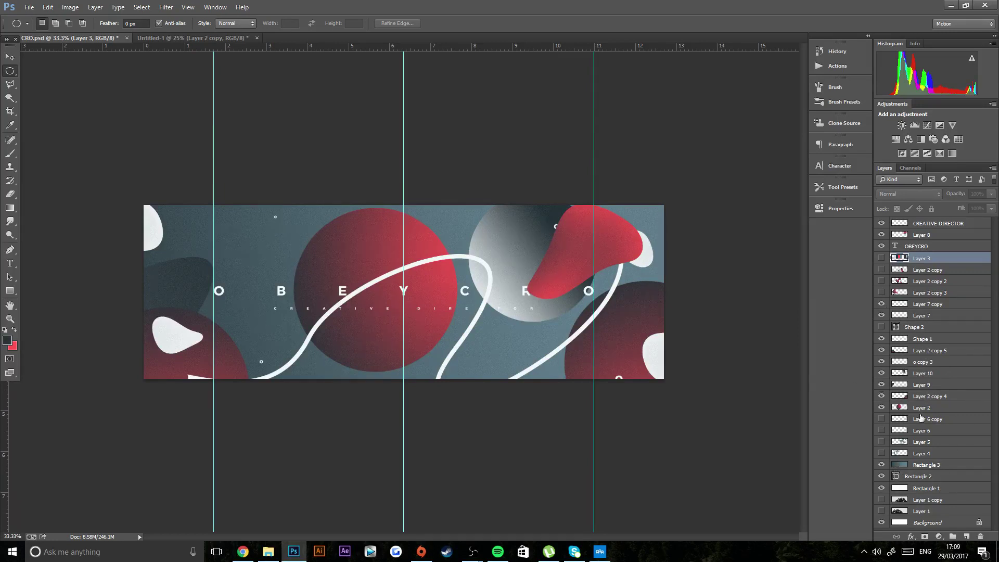
- Select the white Shape 1 line layer and toggle its visibility, leaving it shown
{"action": "left_click", "coordinate": [913, 339]}
{"action": "left_click", "coordinate": [881, 339]}
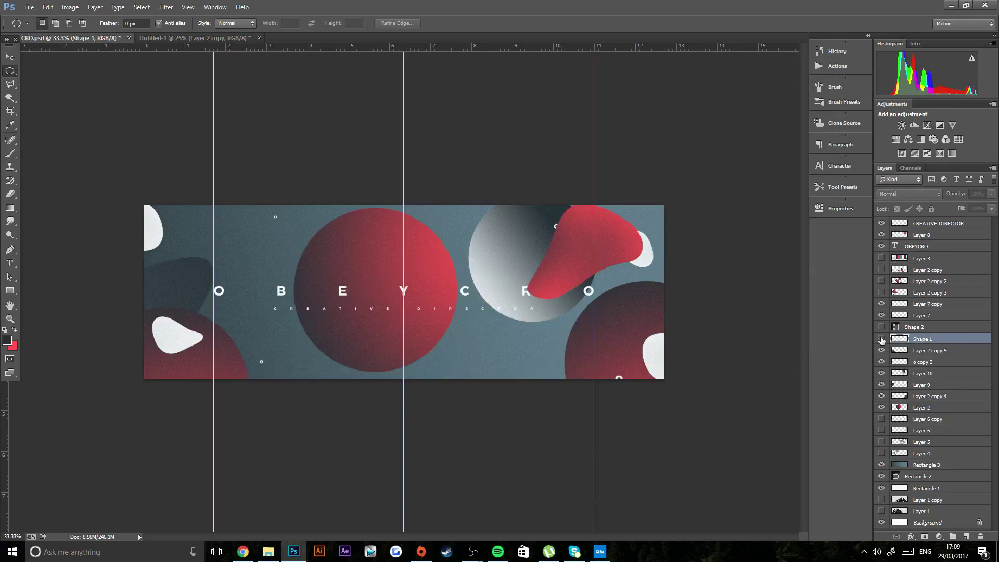
{"action": "left_click", "coordinate": [880, 339]}
{"action": "left_click", "coordinate": [881, 339]}
{"action": "left_click", "coordinate": [881, 339]}
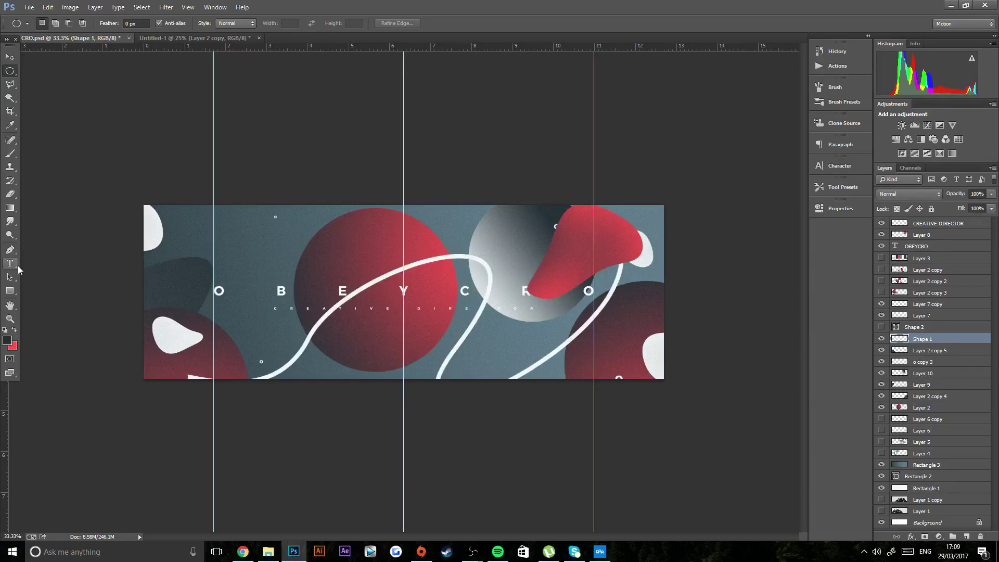
{"action": "left_click", "coordinate": [10, 249]}
- Draw a curved pen path across the banner with no fill and a solid red stroke
{"action": "left_click", "coordinate": [108, 360]}
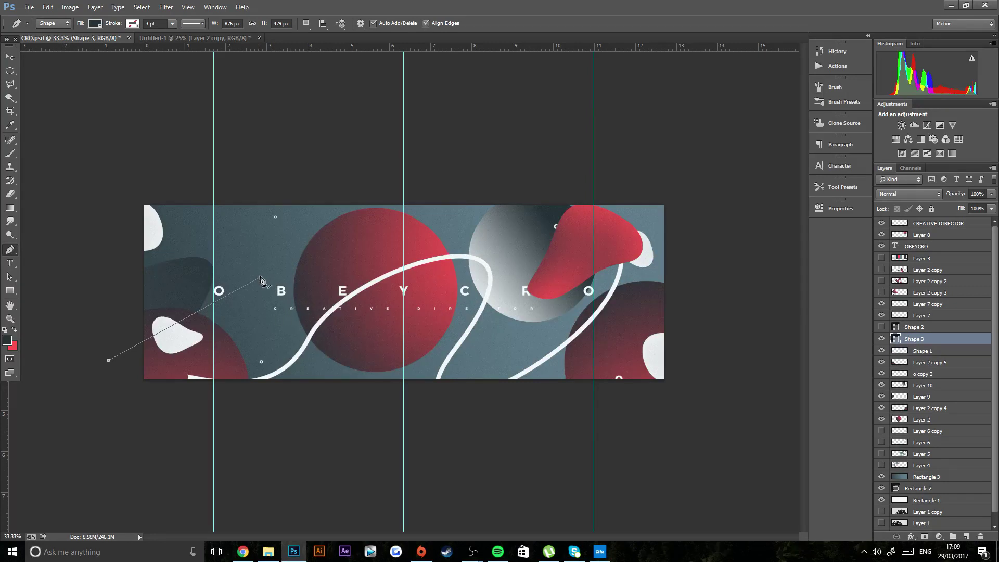
{"action": "left_click_drag", "start_coordinate": [294, 270], "coordinate": [344, 410]}
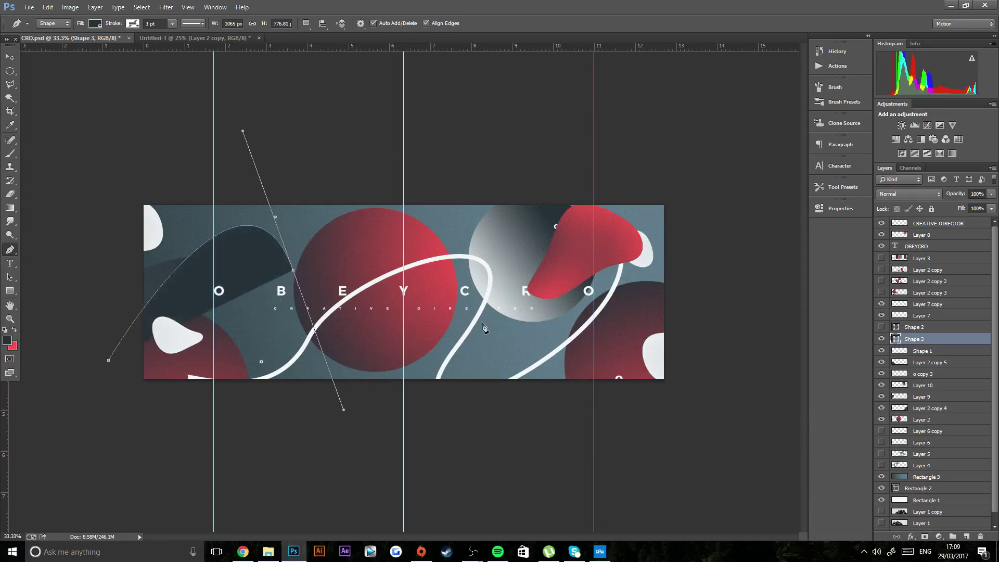
{"action": "left_click_drag", "start_coordinate": [491, 315], "coordinate": [530, 206]}
{"action": "left_click", "coordinate": [96, 24]}
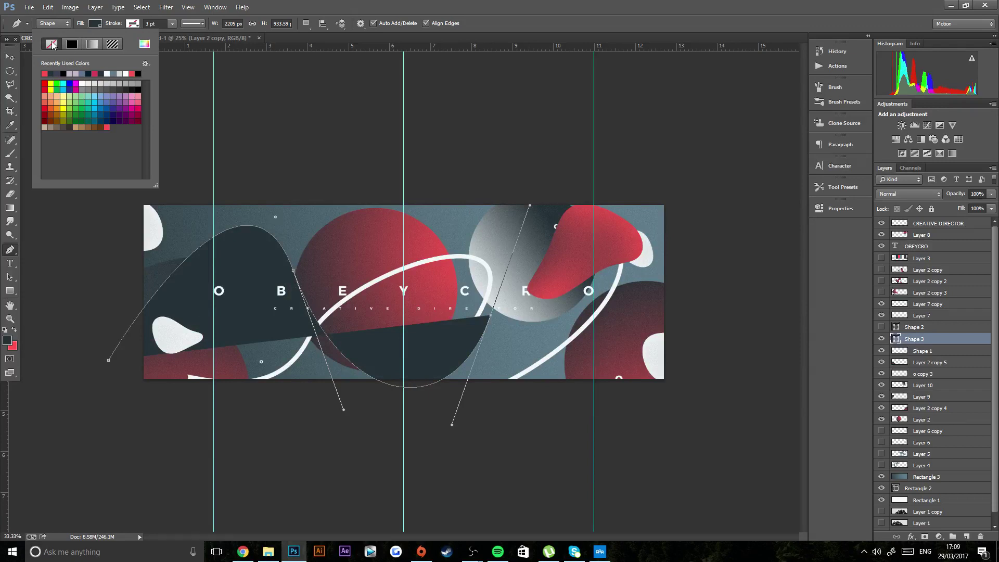
{"action": "left_click", "coordinate": [51, 43]}
{"action": "left_click", "coordinate": [133, 23]}
{"action": "left_click", "coordinate": [109, 45]}
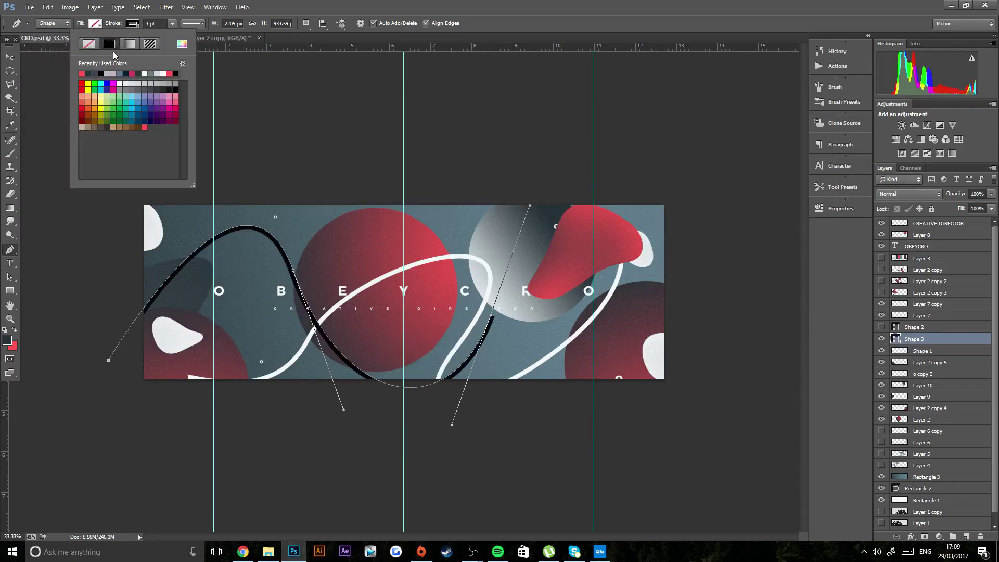
{"action": "left_click", "coordinate": [169, 74]}
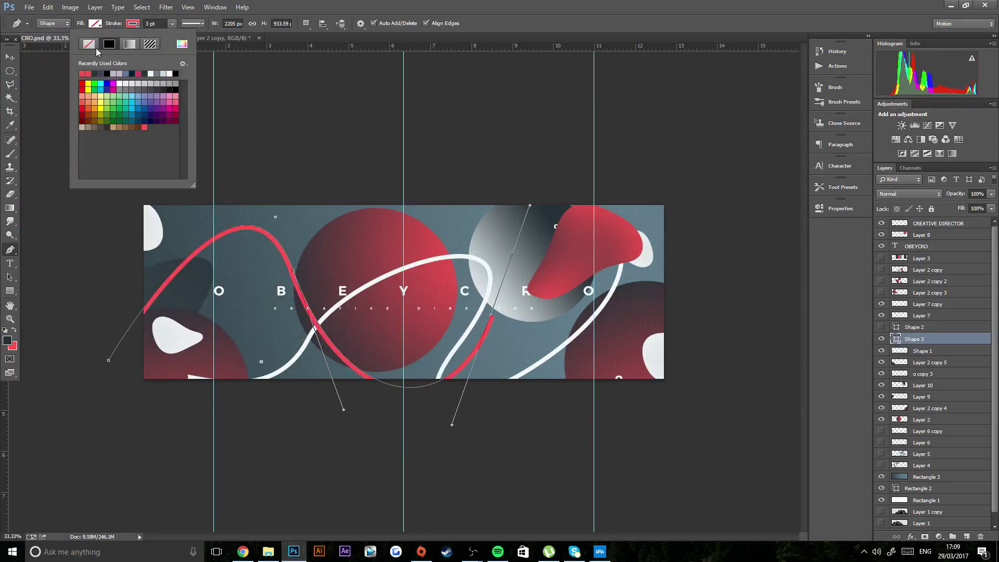
- Extend the curve, turn the red blob layers back on, hide Layer 3, and delete Shape 3
{"action": "left_click_drag", "start_coordinate": [717, 169], "coordinate": [748, 253]}
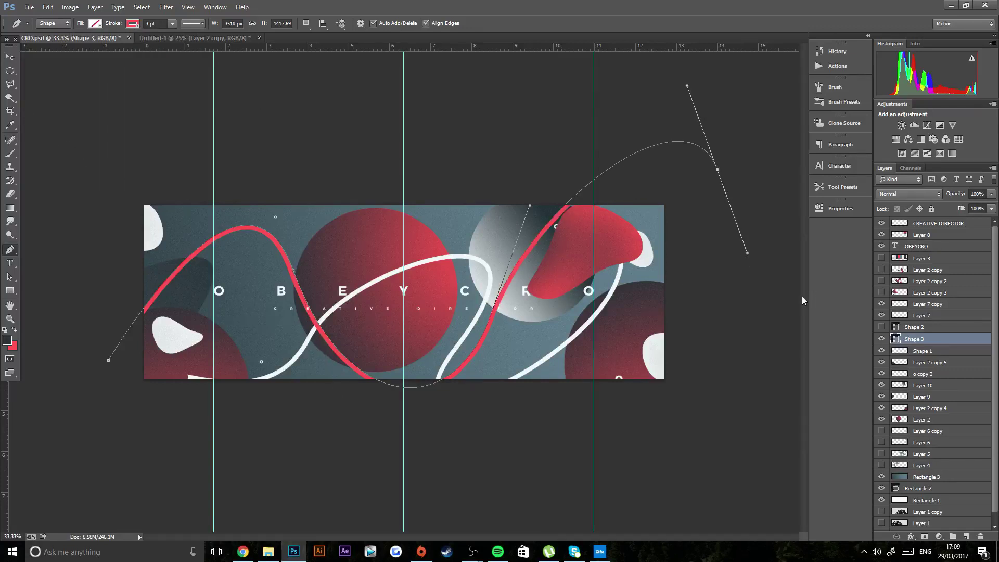
{"action": "left_click_drag", "start_coordinate": [882, 292], "coordinate": [883, 259]}
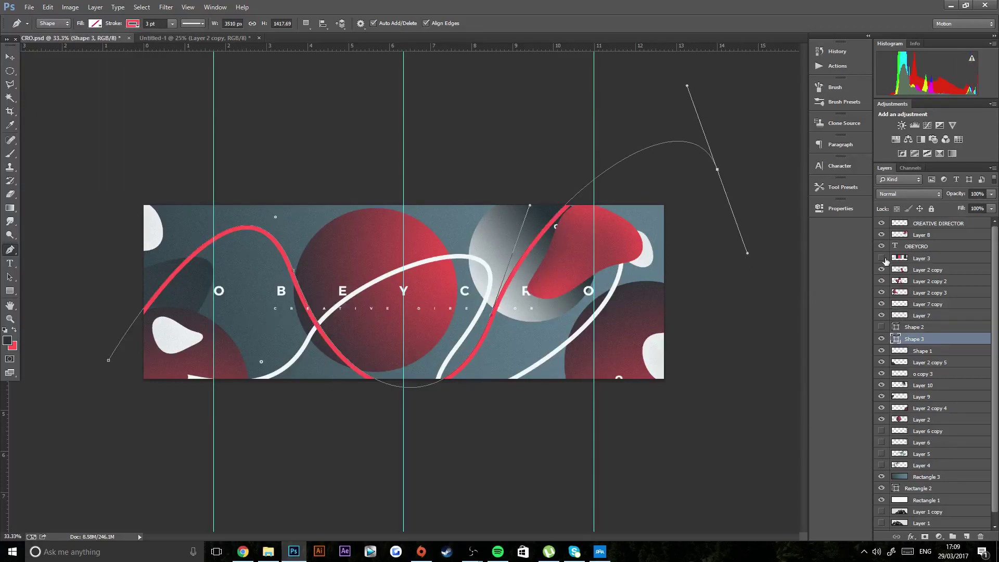
{"action": "left_click", "coordinate": [881, 258]}
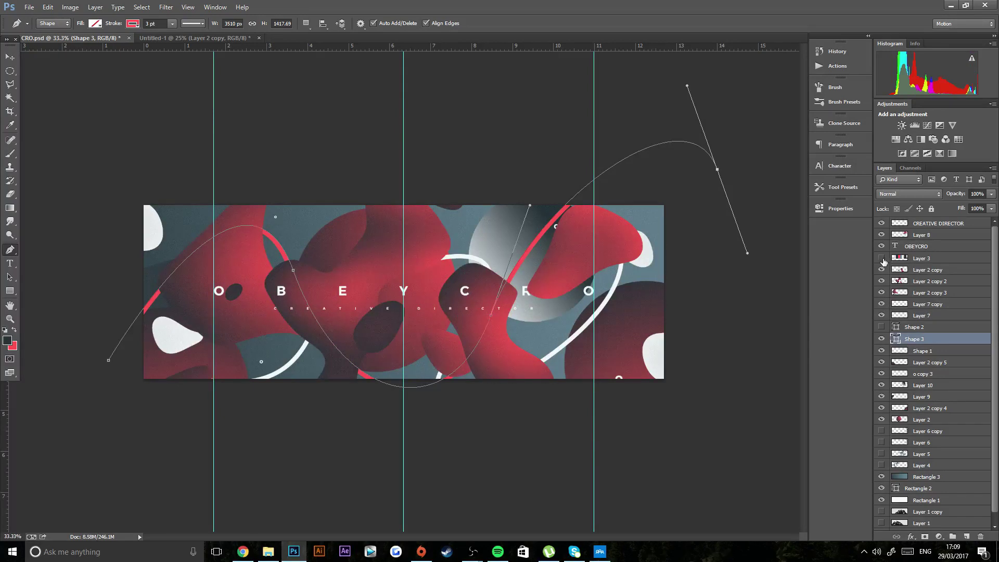
{"action": "left_click", "coordinate": [11, 57]}
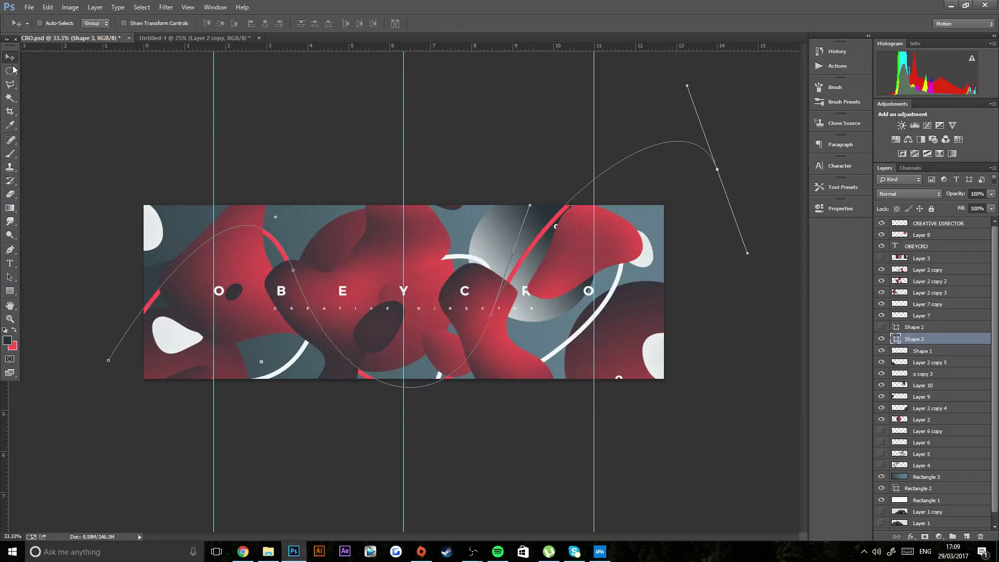
{"action": "left_click", "coordinate": [159, 173]}
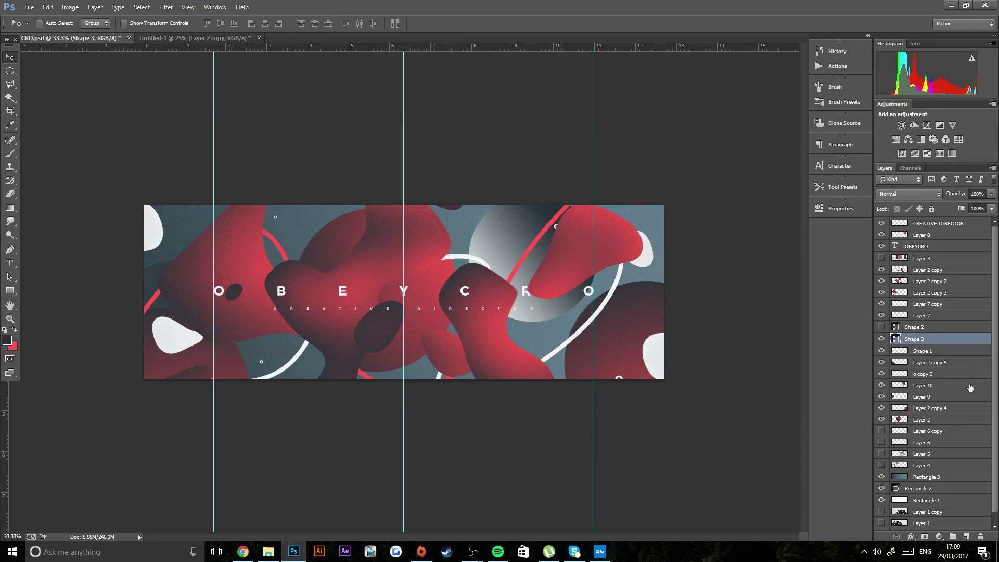
{"action": "key", "text": "Delete"}
- Select the OBEYCRO text, review its Montserrat SemiBold font settings, and commit the edit
{"action": "left_click", "coordinate": [10, 263]}
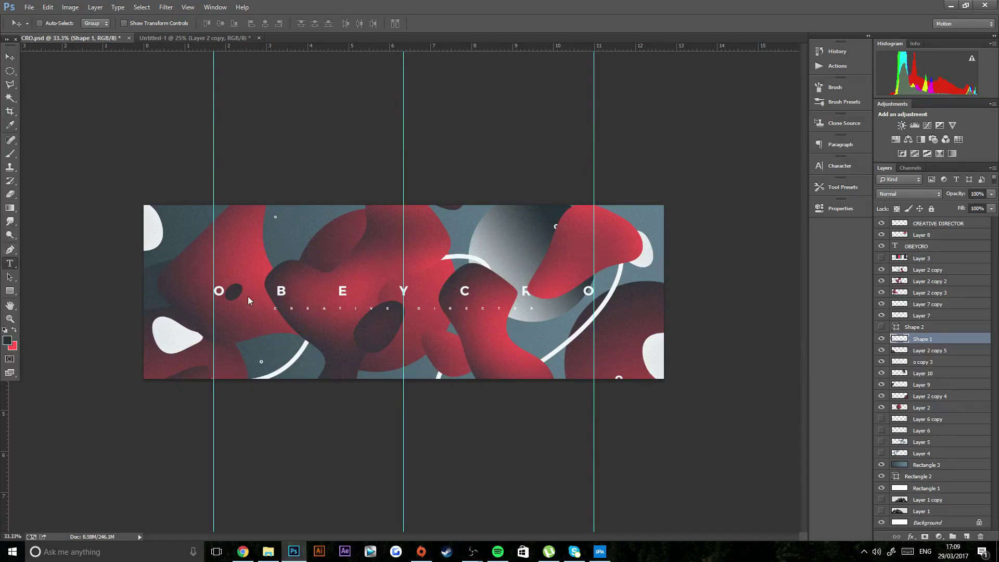
{"action": "left_click_drag", "start_coordinate": [222, 296], "coordinate": [682, 261]}
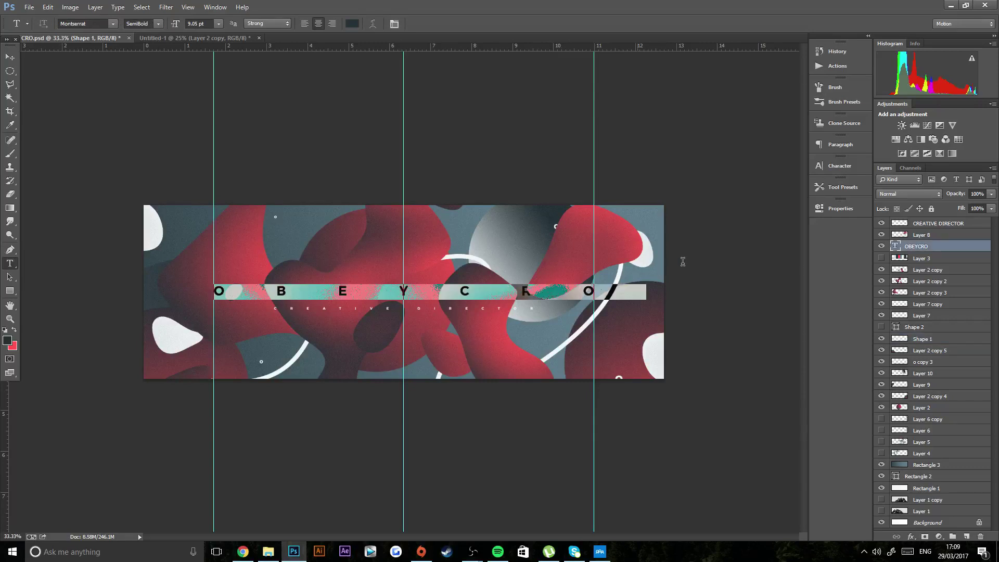
{"action": "left_click", "coordinate": [113, 24]}
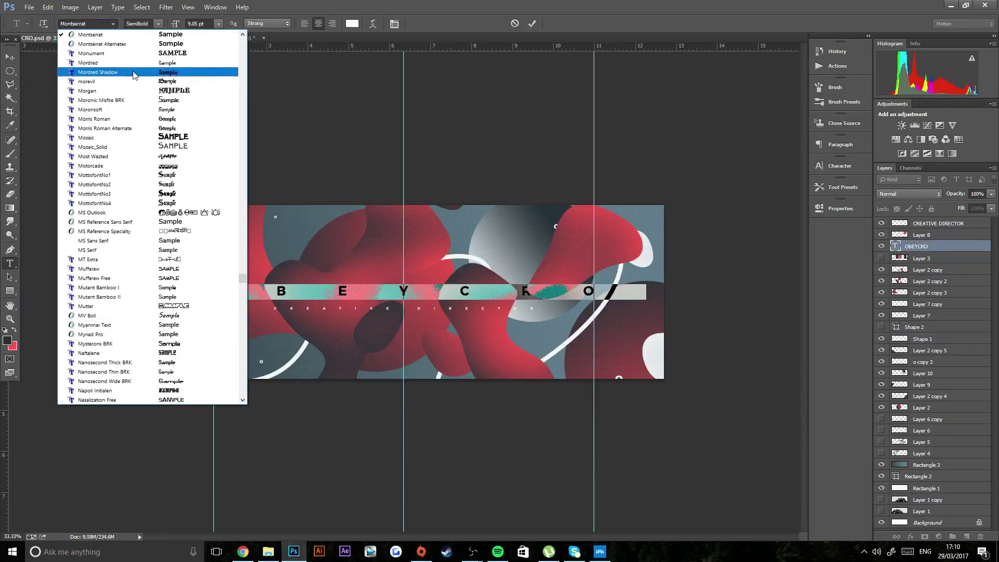
{"action": "left_click", "coordinate": [139, 25]}
{"action": "left_click", "coordinate": [139, 24]}
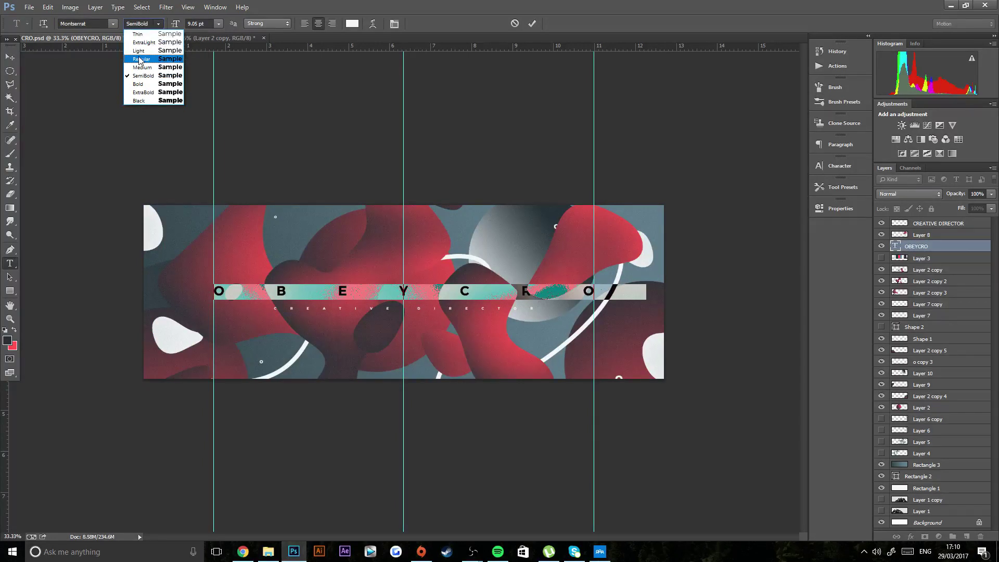
{"action": "left_click", "coordinate": [8, 56]}
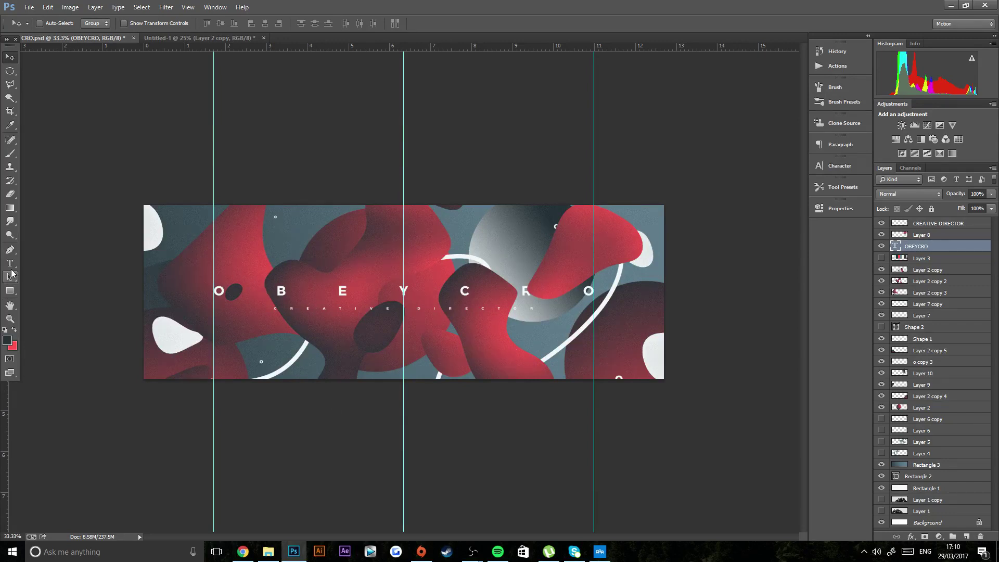
{"action": "left_click", "coordinate": [10, 264]}
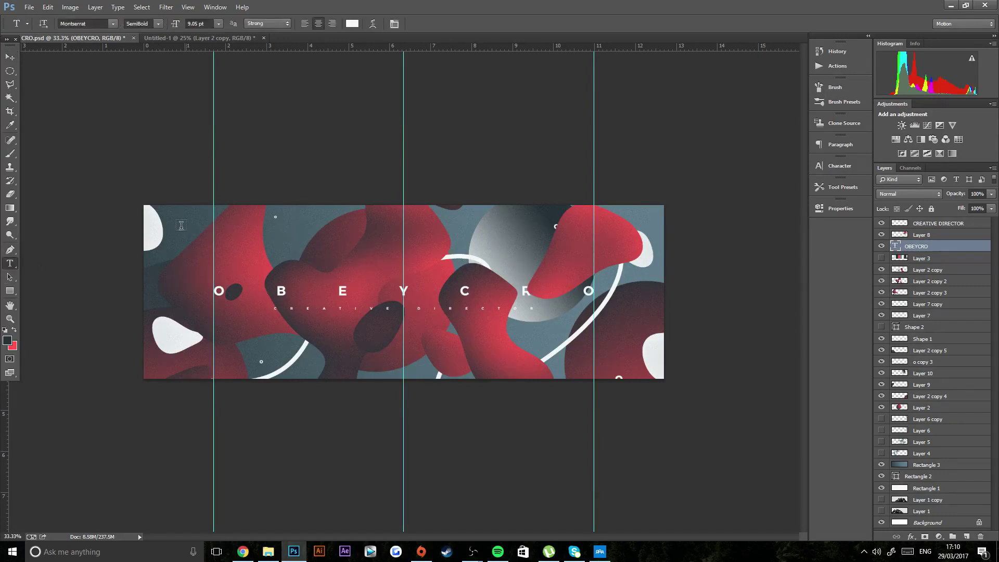
- Move the CREATIVE DIRECTOR text layer up near the top of the banner and zoom in
{"action": "left_click", "coordinate": [10, 57]}
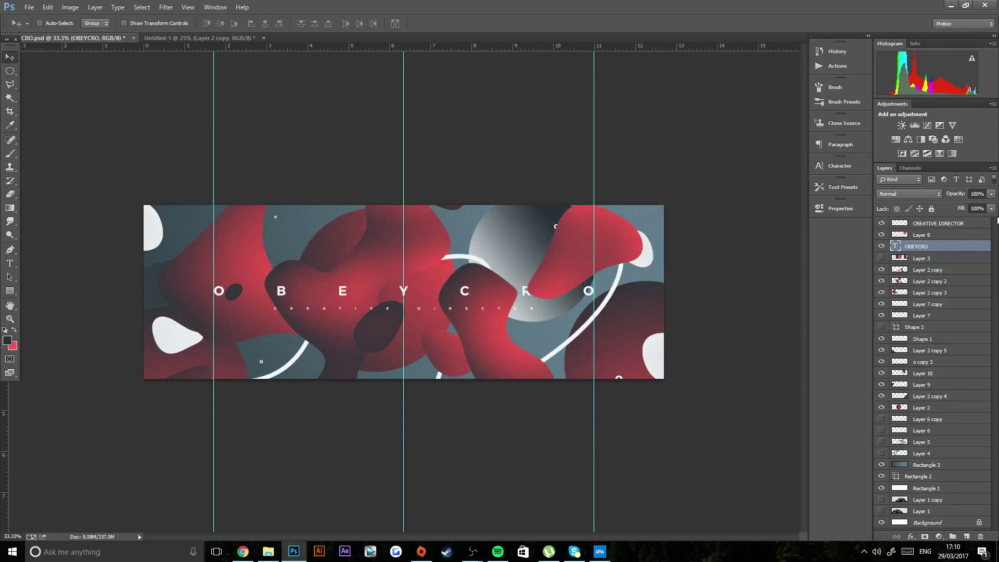
{"action": "left_click", "coordinate": [936, 224]}
{"action": "left_click_drag", "start_coordinate": [495, 298], "coordinate": [494, 219]}
{"action": "key", "text": "ctrl+plus"}
{"action": "key", "text": "ctrl+plus"}
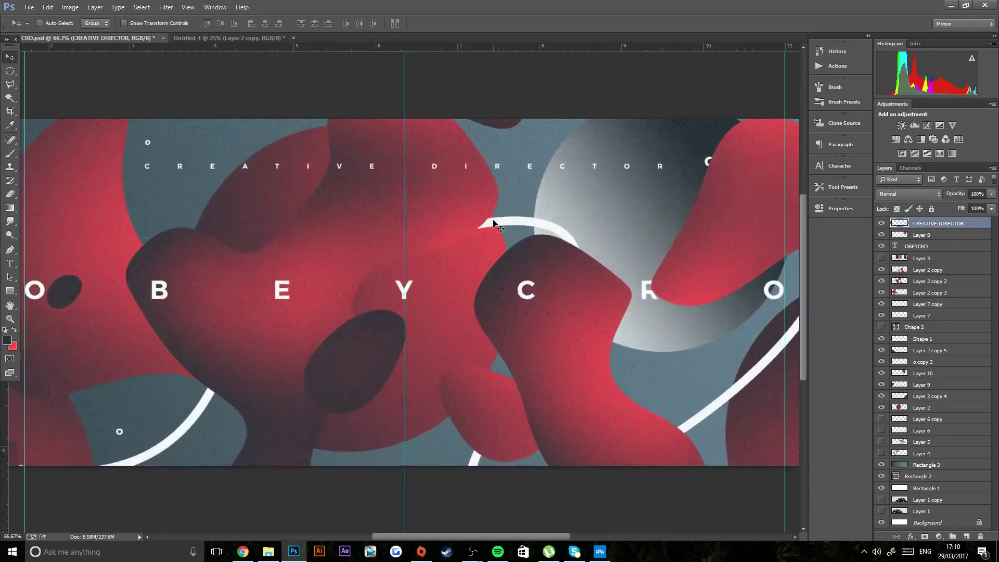
- Duplicate the CREATIVE DIRECTOR line twice, stacking the copies directly below the original
{"action": "key", "text": "ctrl+j"}
{"action": "left_click_drag", "start_coordinate": [658, 180], "coordinate": [651, 221]}
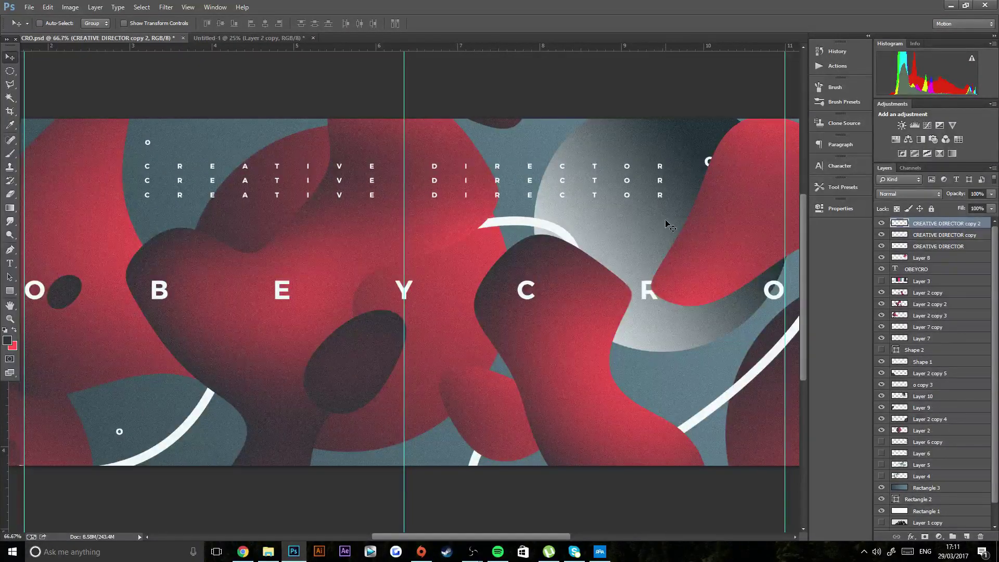
{"action": "left_click", "coordinate": [9, 263]}
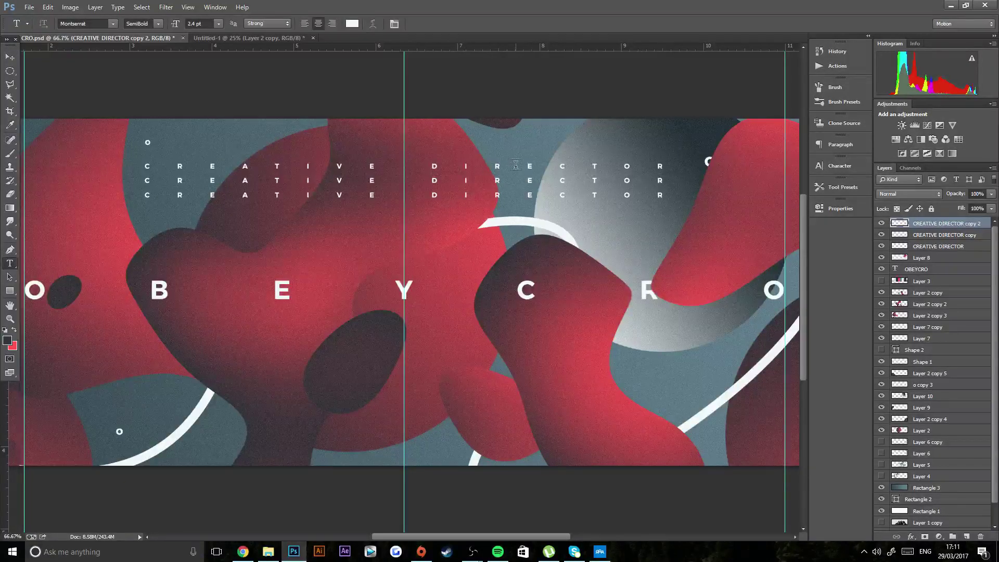
{"action": "key", "text": "Delete"}
{"action": "key", "text": "Delete"}
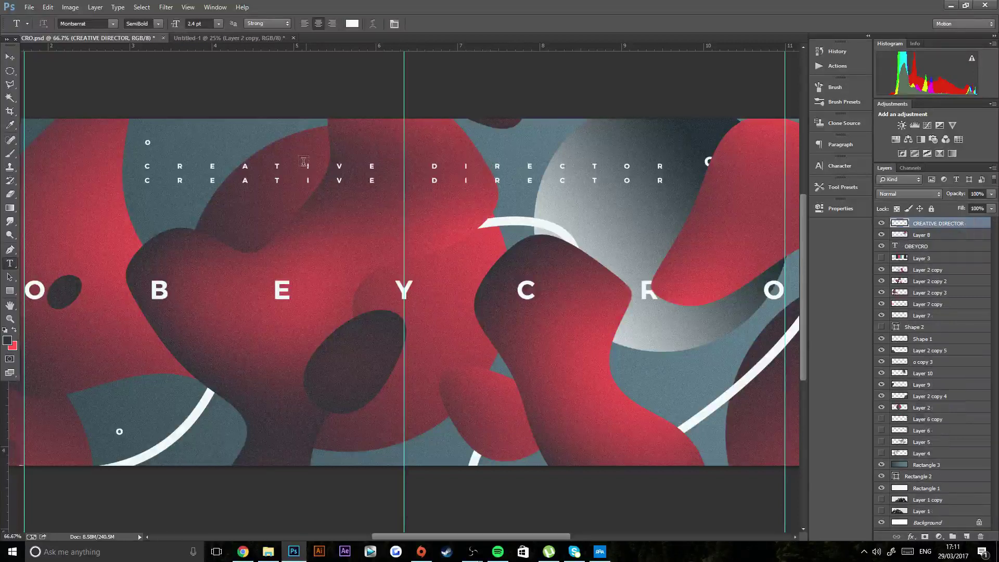
{"action": "key", "text": "v"}
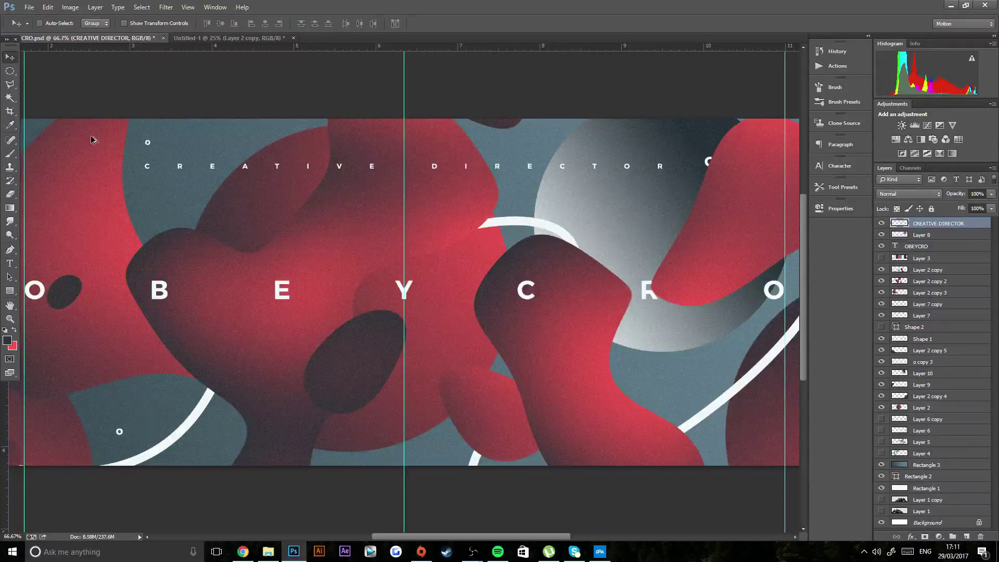
{"action": "key", "text": "ctrl+z"}
{"action": "key", "text": "ctrl+alt+z"}
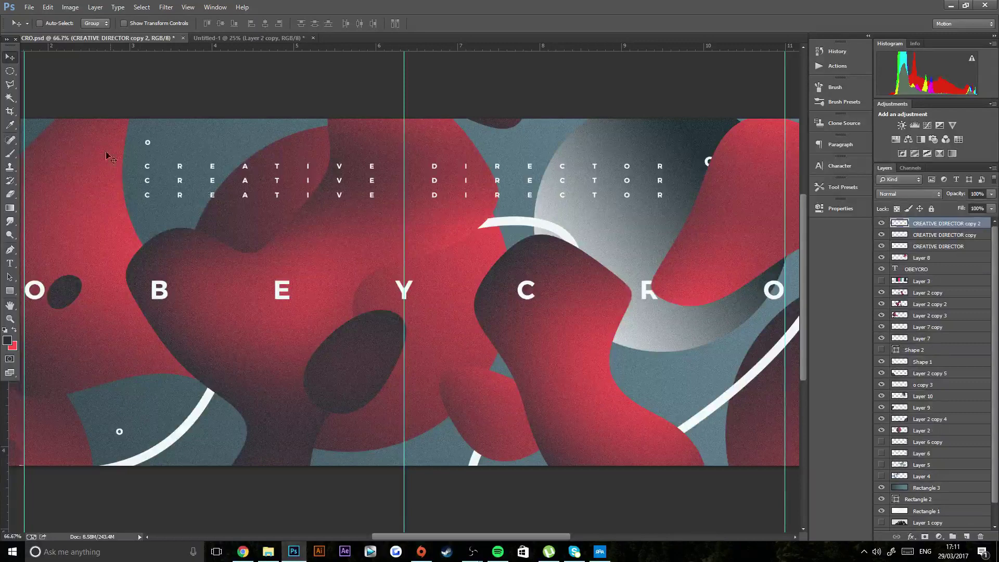